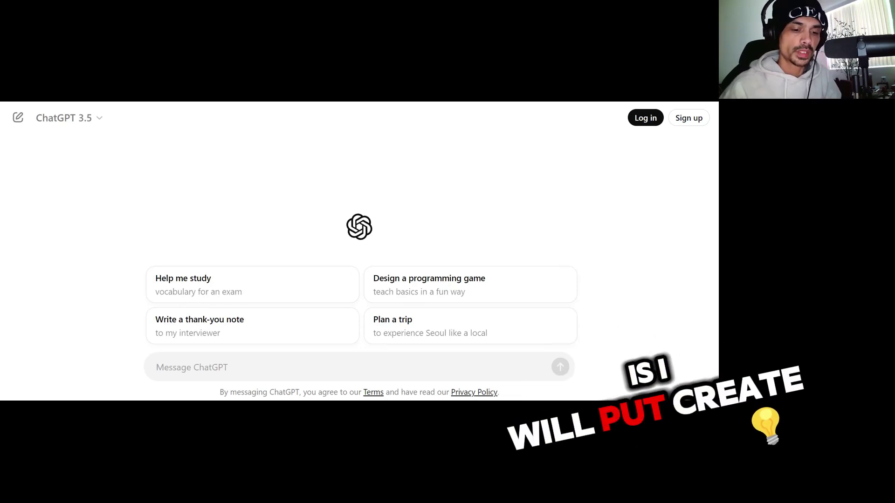
# Type an IG post prompt for Half Deezy's We gotta eat EP featuring Spice 1, The Game, C-Bo
pyautogui.write('Create ')
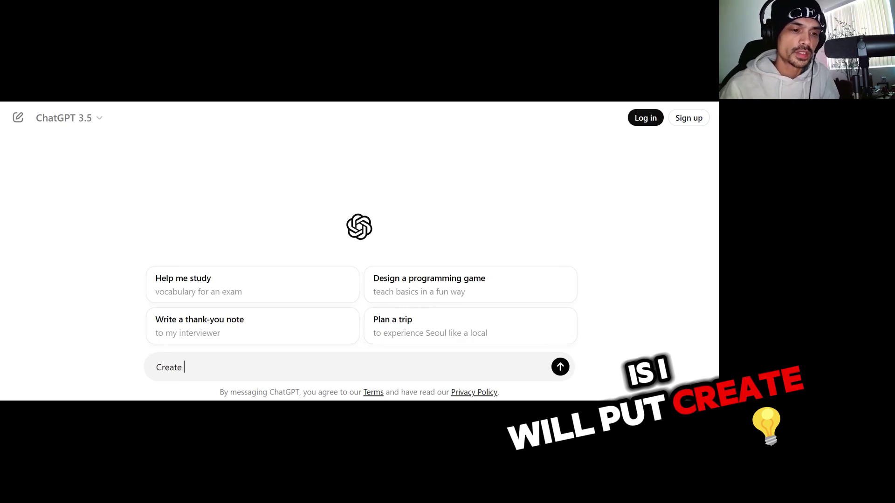
pyautogui.write('IG Po')
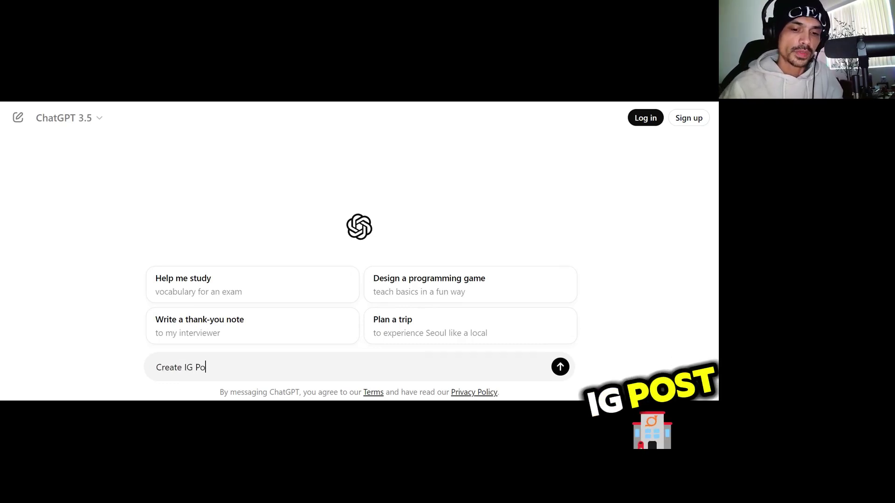
pyautogui.write('st for')
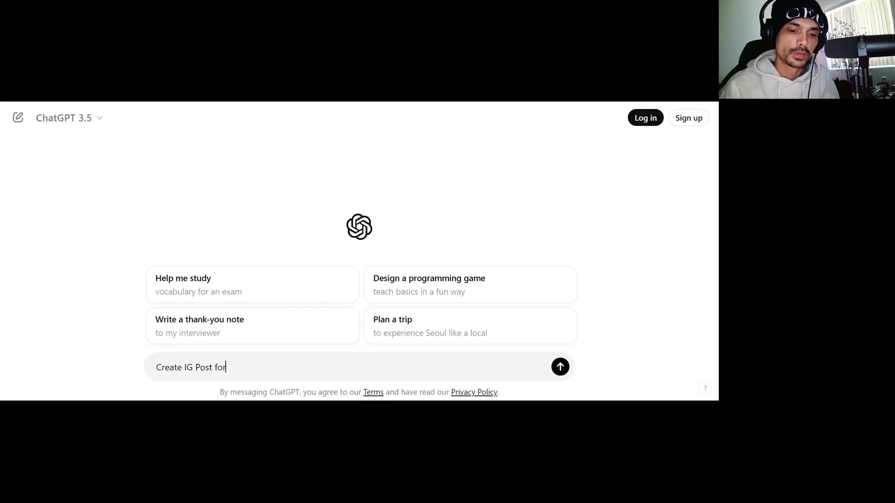
pyautogui.press('BackSpace')
pyautogui.press('BackSpace')
pyautogui.write('rom')
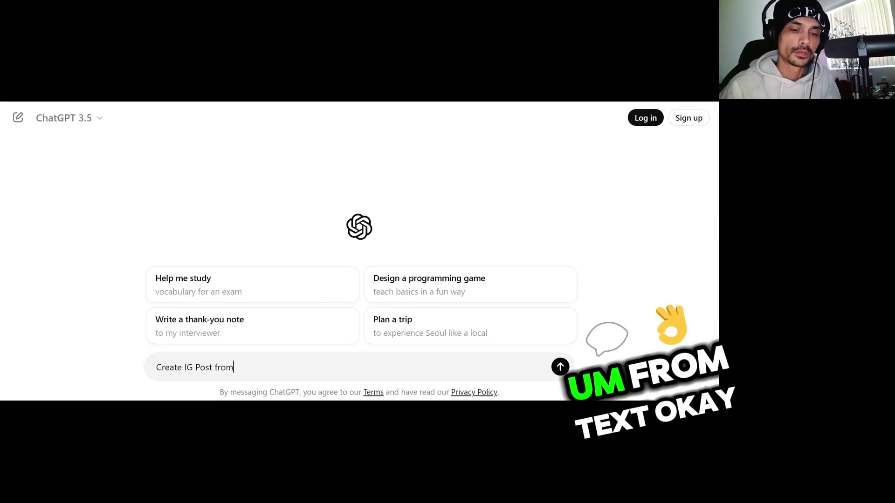
pyautogui.write(' text:')
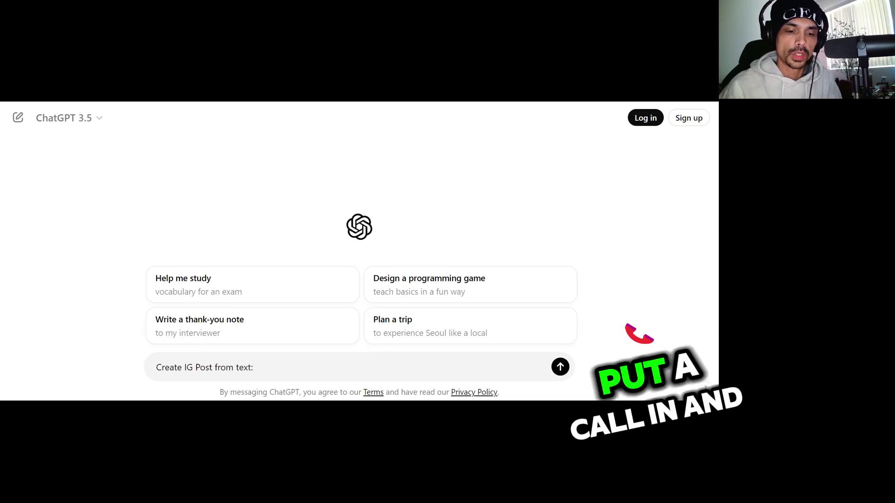
pyautogui.write(' We g')
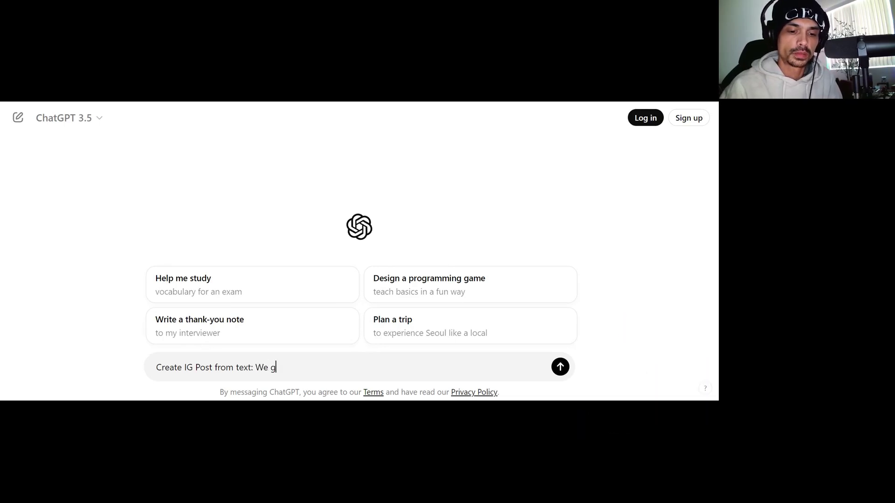
pyautogui.write('otta eat EP ')
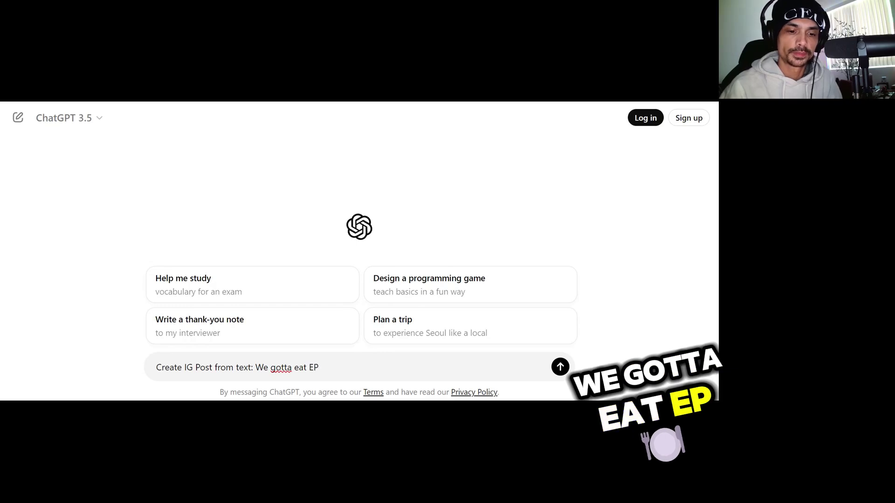
pyautogui.write('f')
pyautogui.press('BackSpace')
pyautogui.write('b')
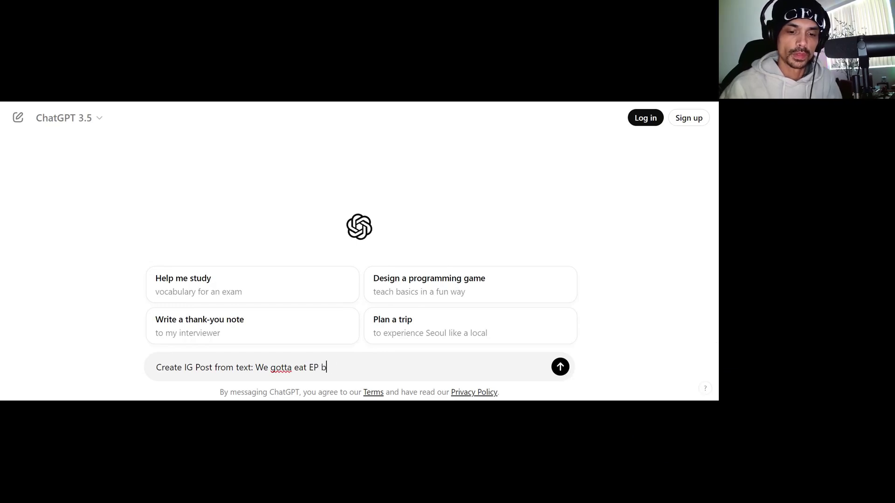
pyautogui.write('y Half Deez')
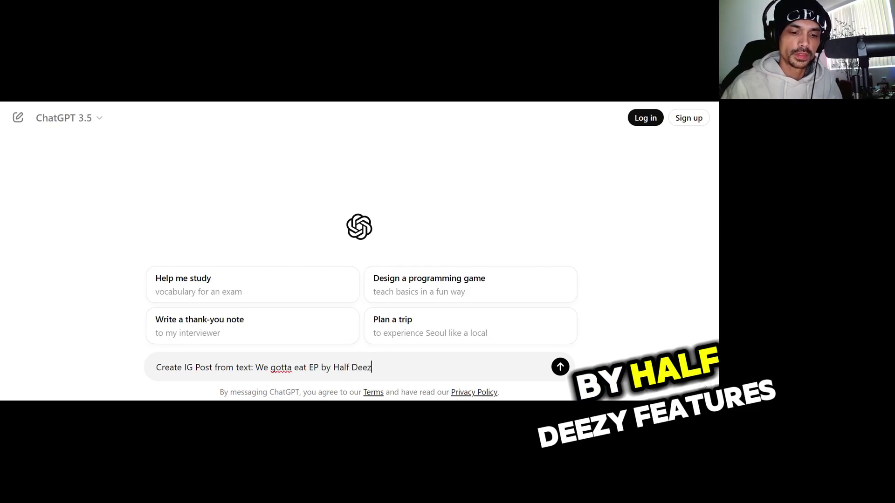
pyautogui.write('y features')
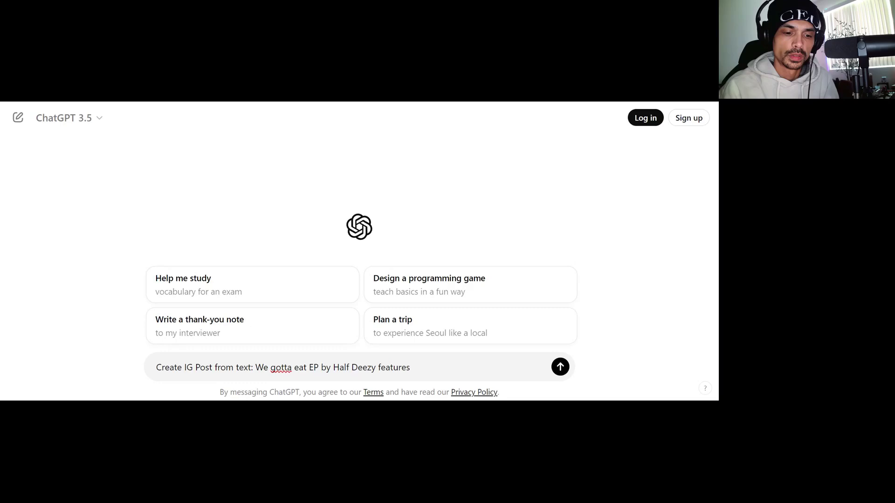
pyautogui.write(' West Co')
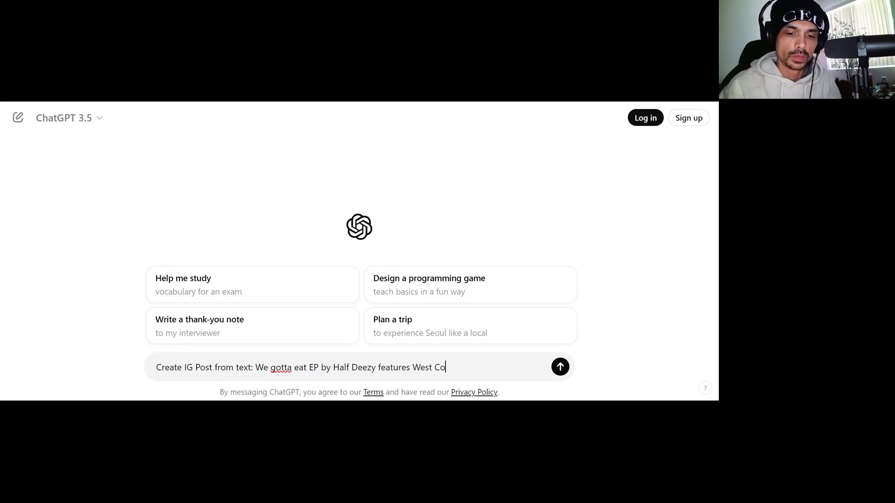
pyautogui.write('ast Legen')
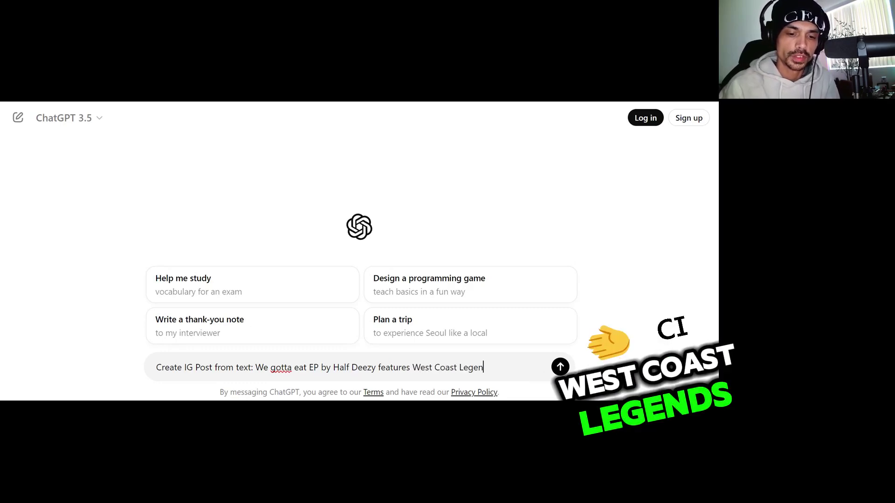
pyautogui.write('eds')
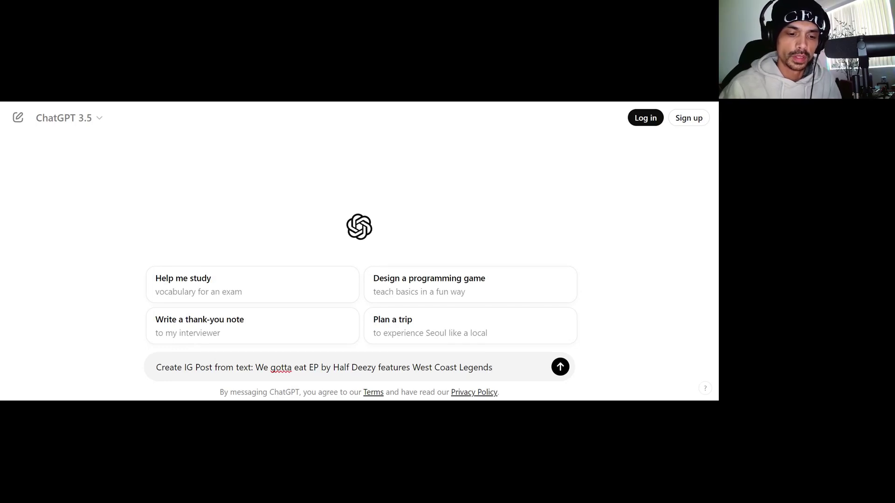
pyautogui.write(' Spice ')
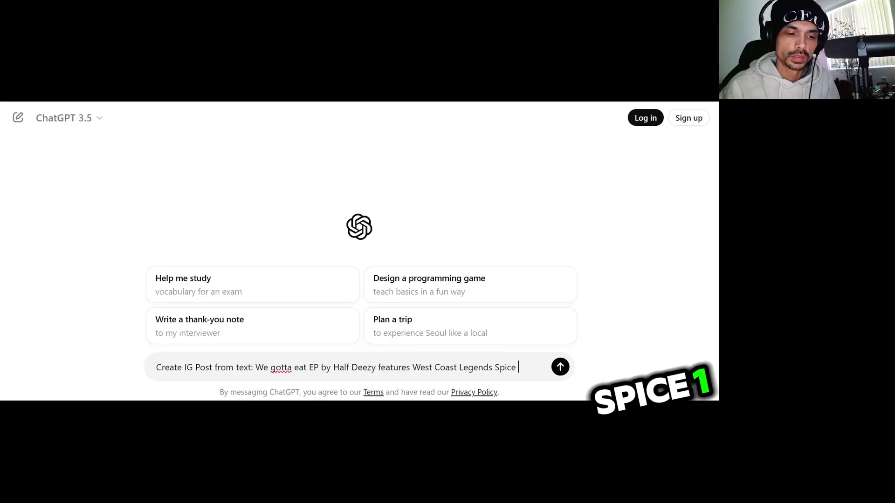
pyautogui.write('1, The Game')
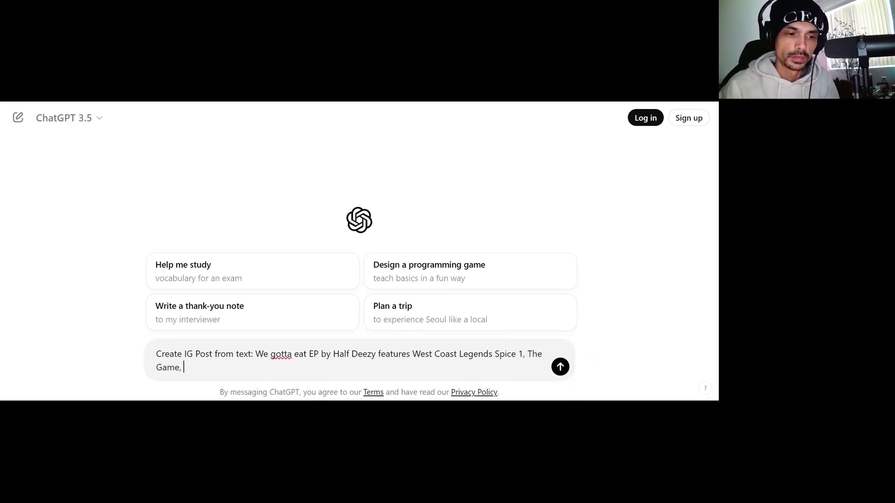
pyautogui.write(', C-')
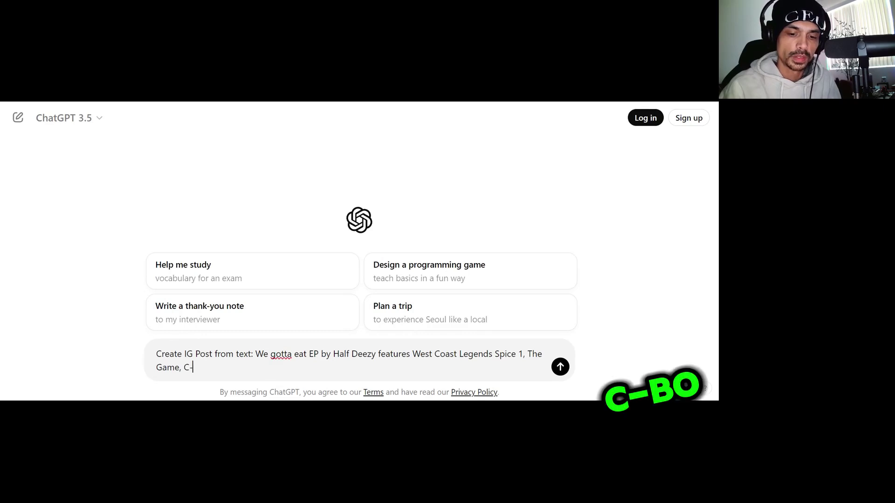
pyautogui.write('Bo,')
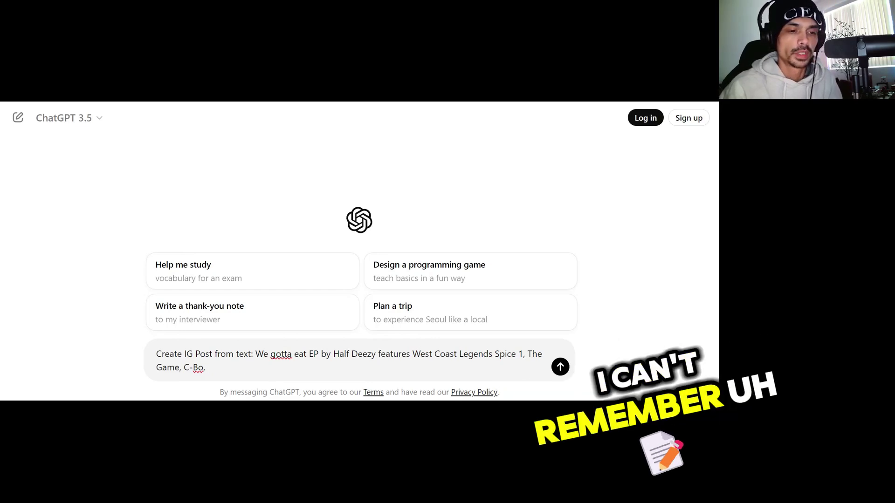
pyautogui.press('BackSpace')
pyautogui.press('BackSpace')
pyautogui.press('BackSpace')
pyautogui.press('BackSpace')
pyautogui.press('BackSpace')
pyautogui.press('BackSpace')
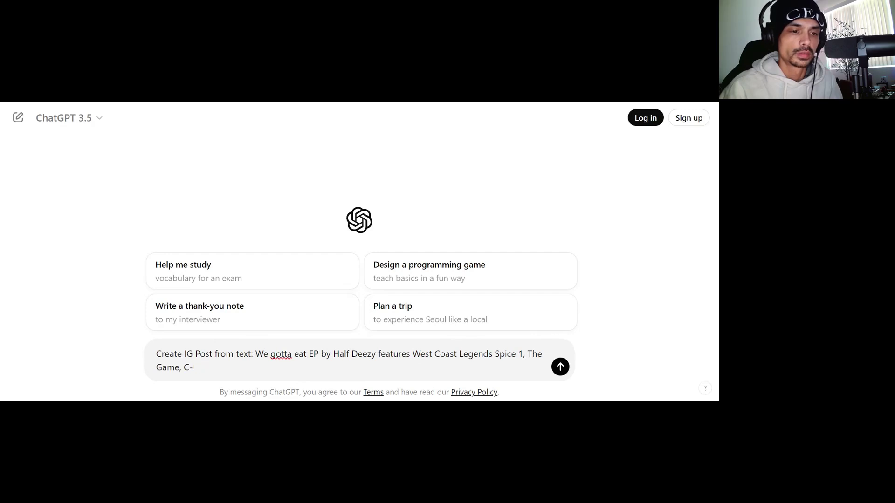
# Finish the artist list with C-Bo, adding Tha Nazdaq out of Canada and SR&B star Sean Kingston
pyautogui.write('and ')
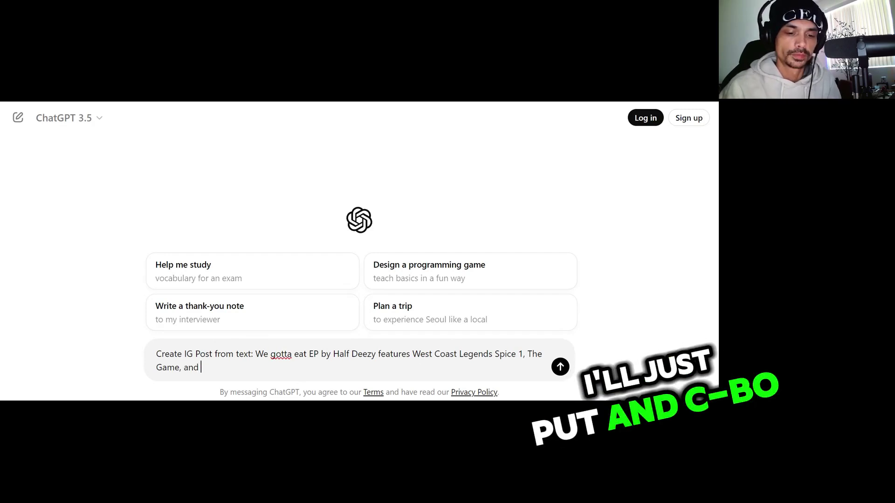
pyautogui.write('C-Bo')
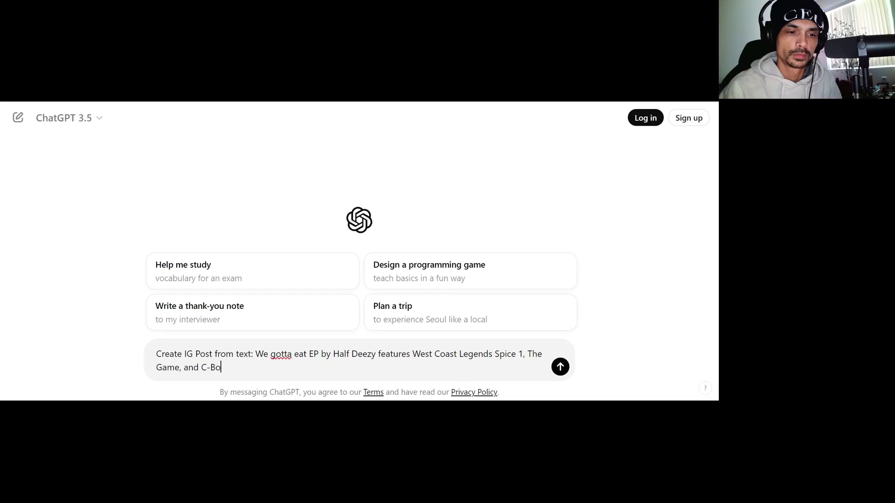
pyautogui.write('. To in')
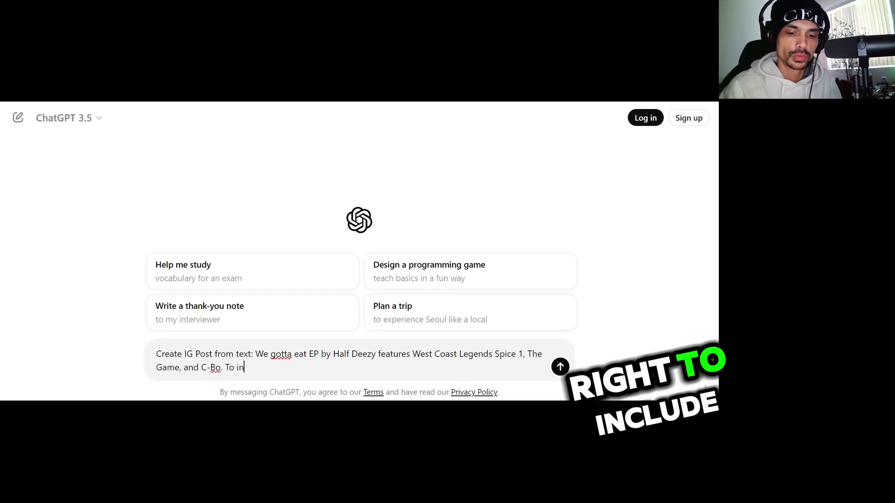
pyautogui.write('clude ')
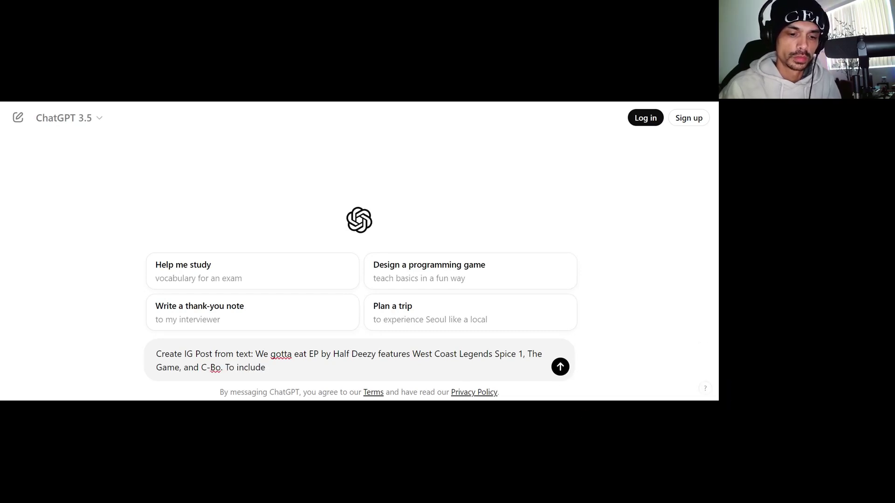
pyautogui.write('Tha Nazd')
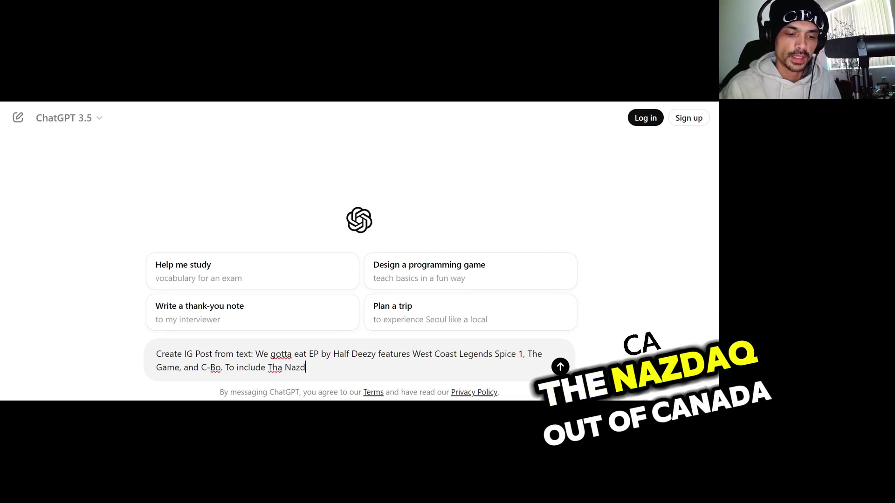
pyautogui.write('aq out')
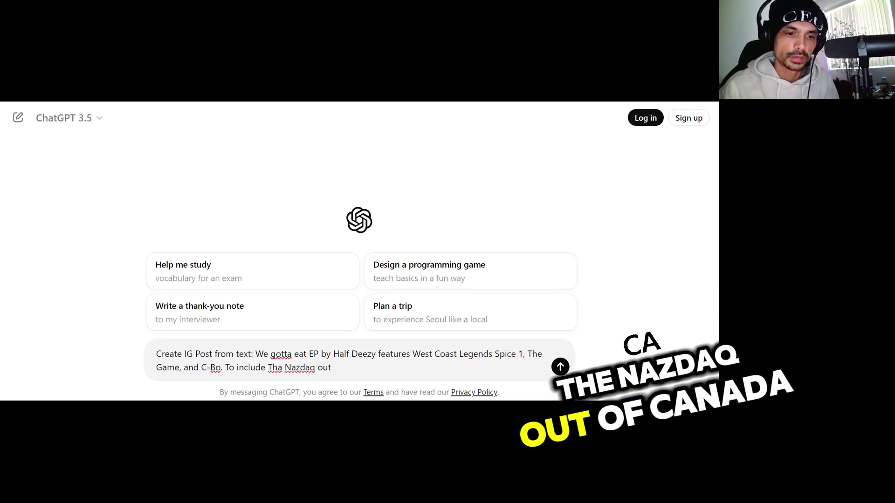
pyautogui.write(' of Ca')
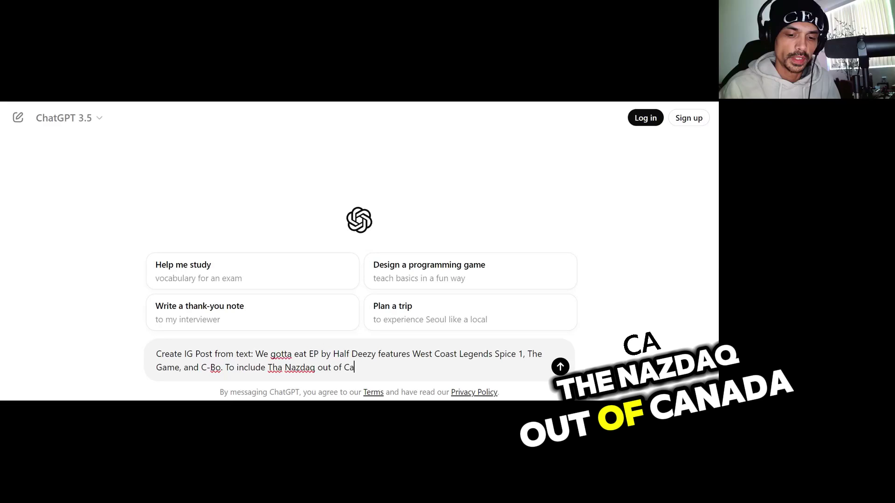
pyautogui.write('na')
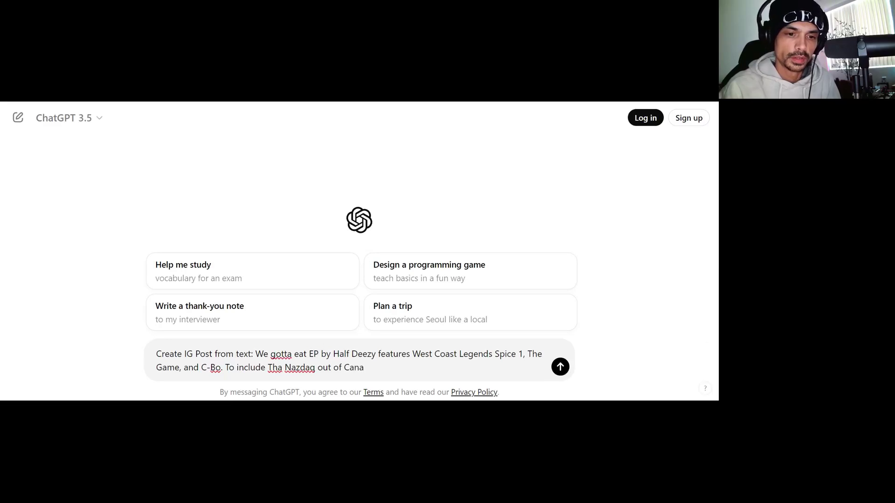
pyautogui.write('da and ')
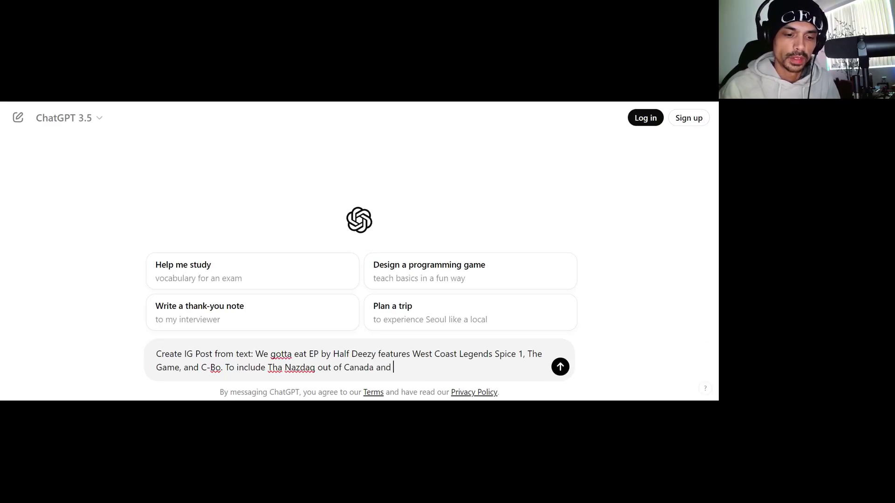
pyautogui.write('S')
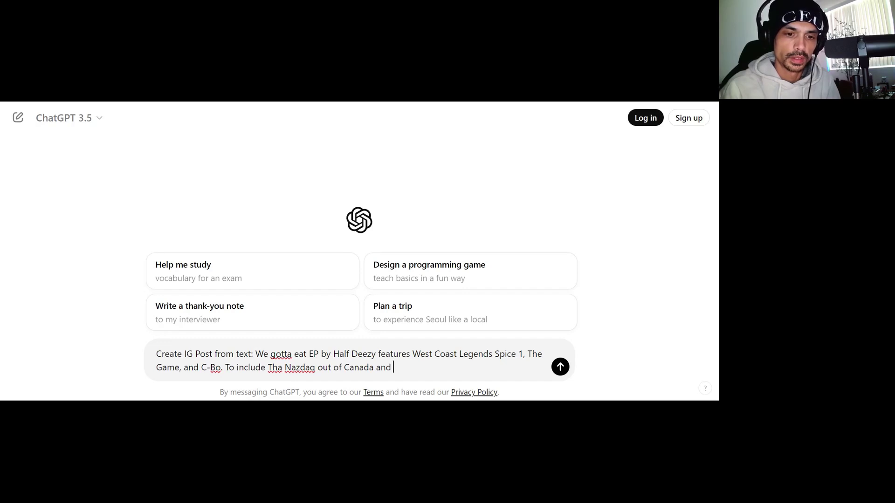
pyautogui.write('R')
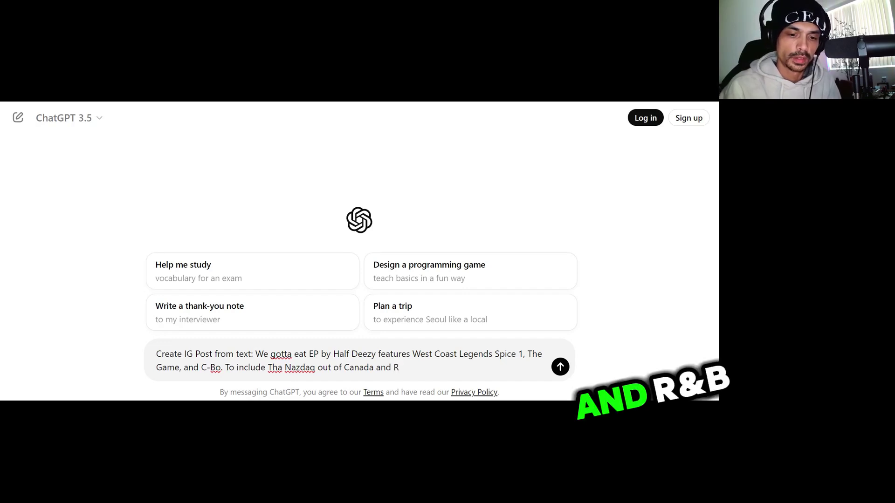
pyautogui.write('&B ')
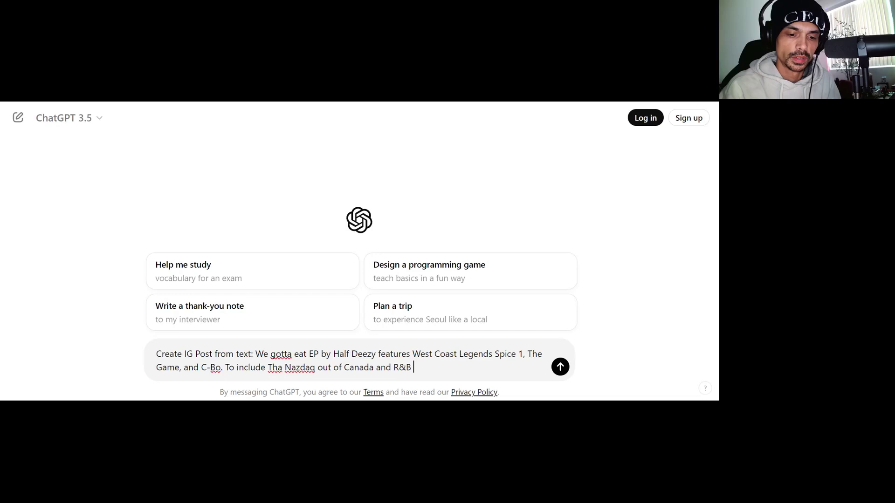
pyautogui.write('star S')
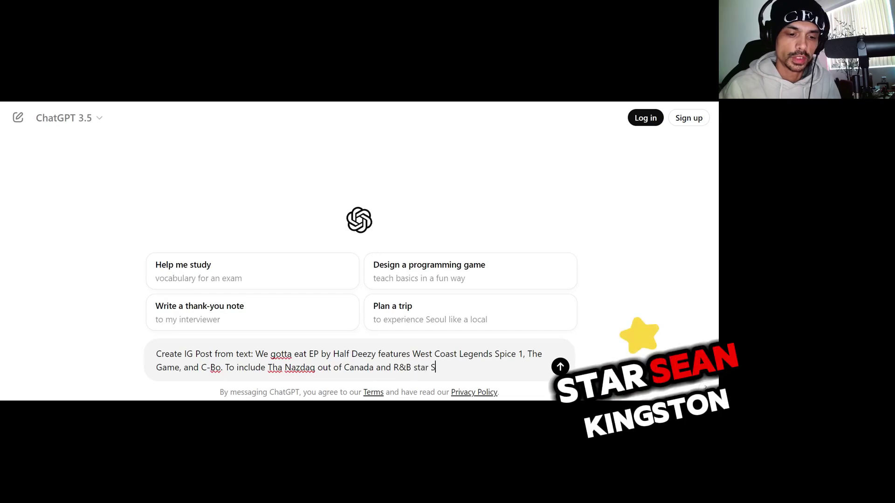
pyautogui.write('ean Kings')
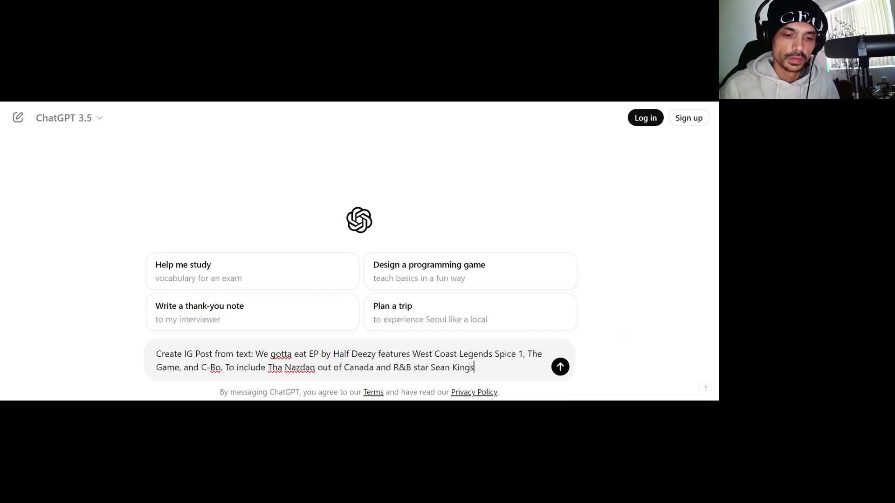
pyautogui.write('ton.')
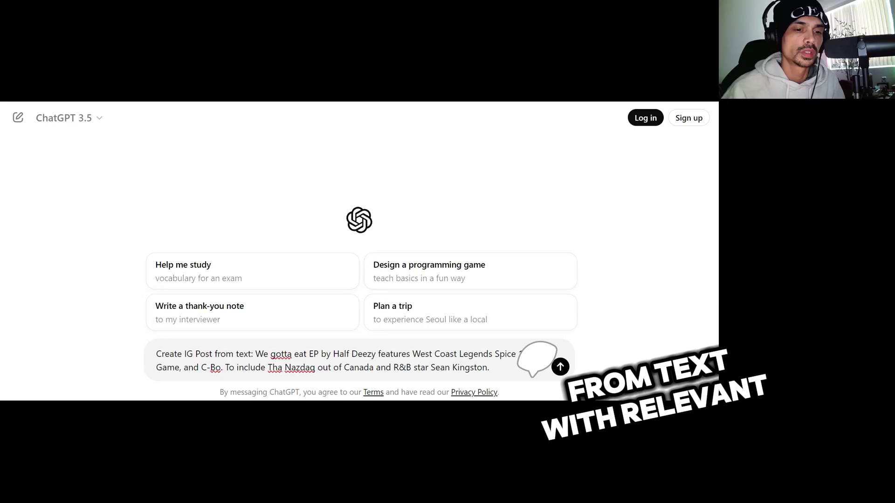
# Replace the colon after 'text' with 'with relevant hashtags' in the prompt
pyautogui.press('Right')
pyautogui.press('Delete')
pyautogui.write('with rele')
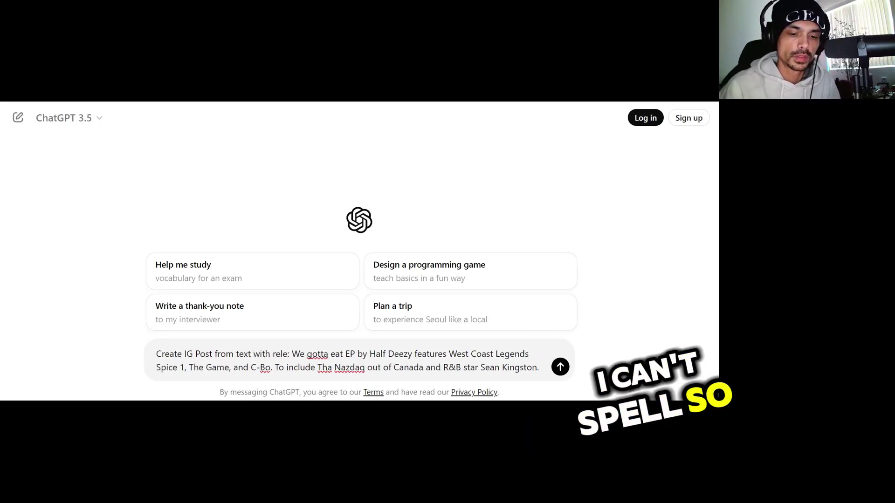
pyautogui.write('vant ')
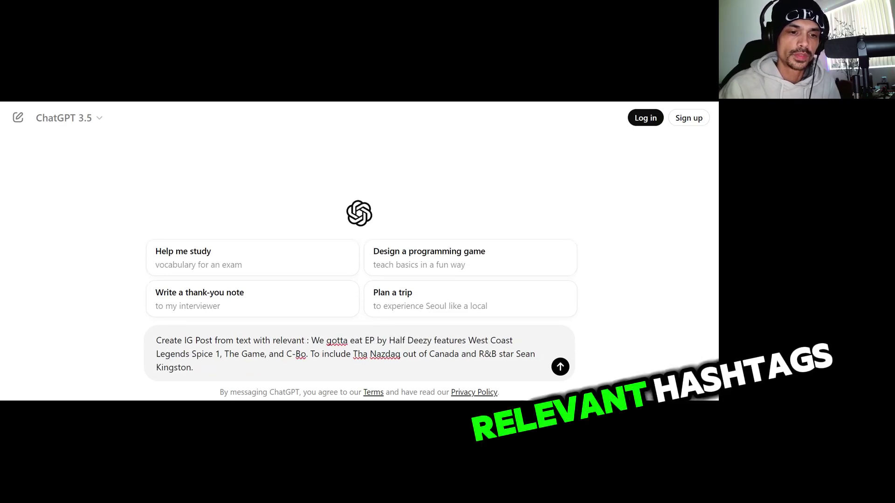
pyautogui.write('hashtags')
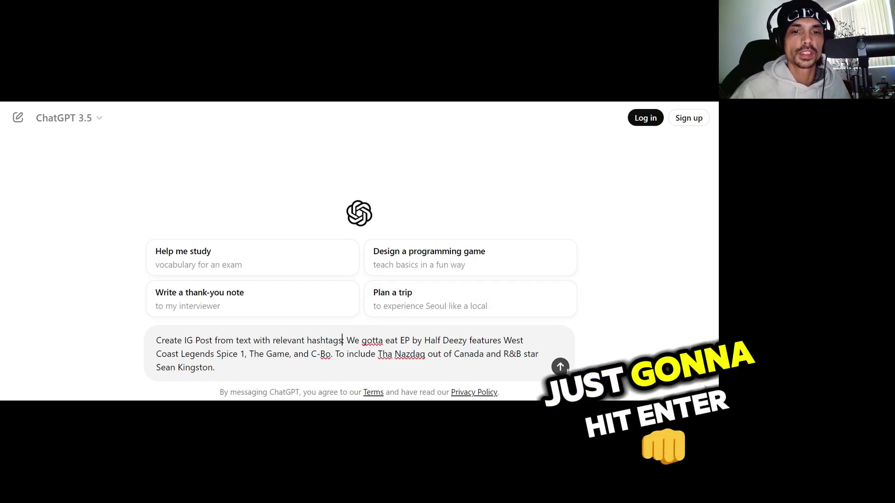
# Send the Instagram post request for the We Gotta Eat EP
pyautogui.click(560, 367)
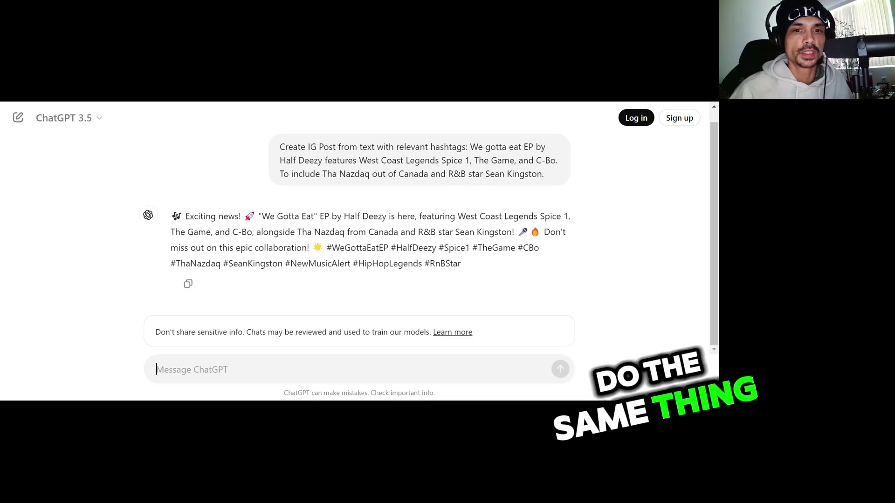
pyautogui.moveTo(544, 175); pyautogui.dragTo(275, 150)
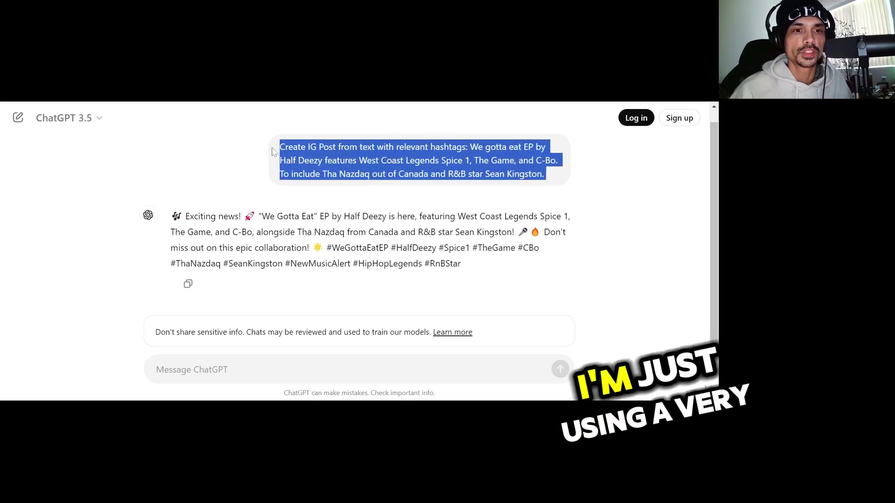
pyautogui.click(275, 150)
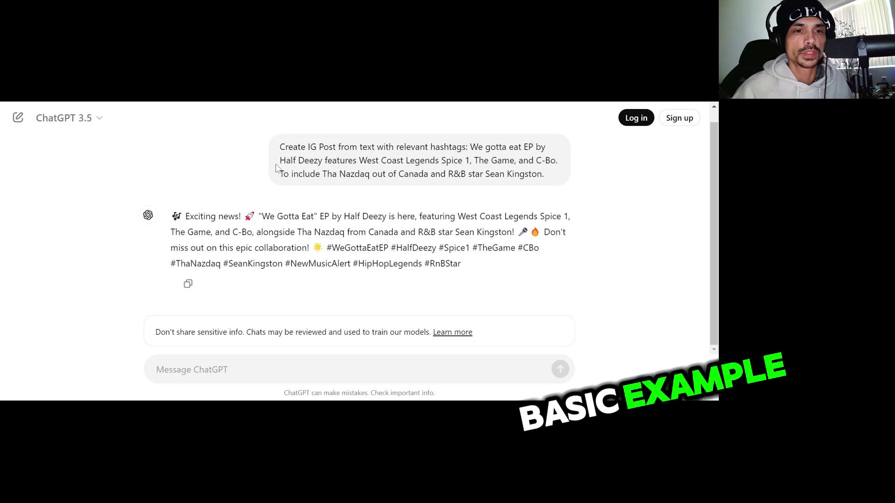
pyautogui.moveTo(279, 147); pyautogui.dragTo(593, 191)
pyautogui.hotkey('ctrl', 'c')
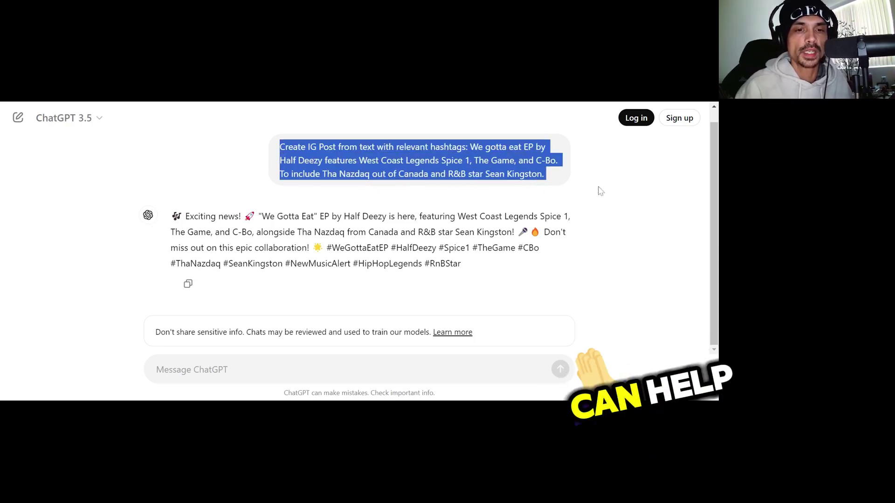
pyautogui.click(222, 386)
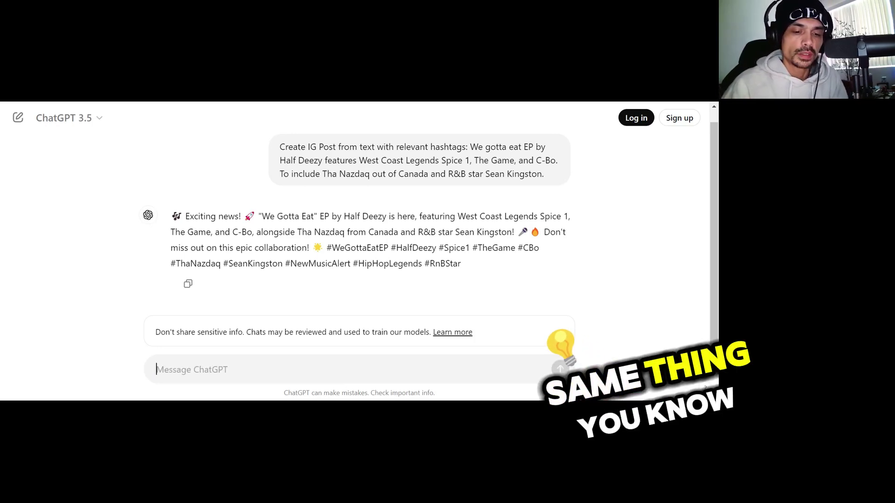
# Request a YouTube description with relevant hashtags from the pasted EP text and send it
pyautogui.write('reate')
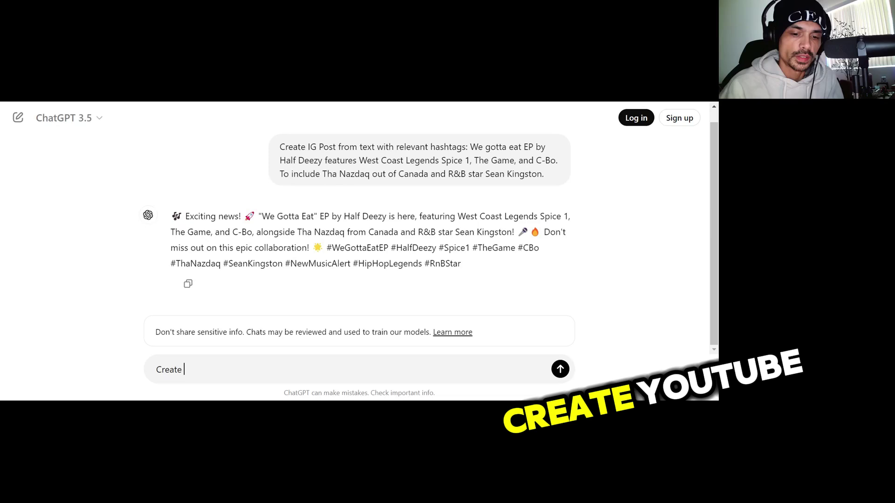
pyautogui.write(' YouTube ')
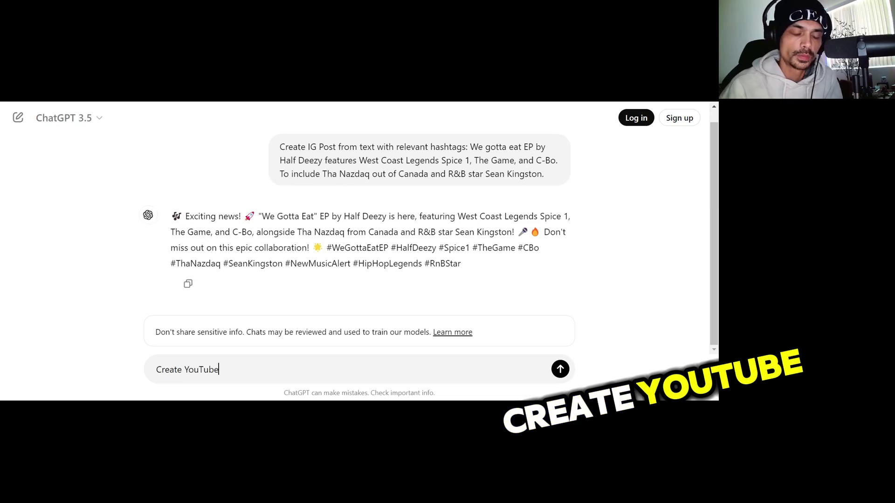
pyautogui.write('desc')
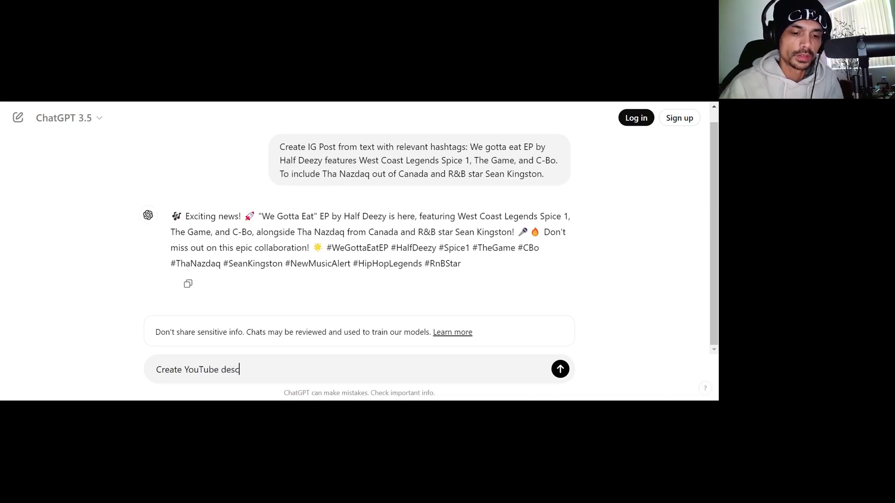
pyautogui.write('ritption')
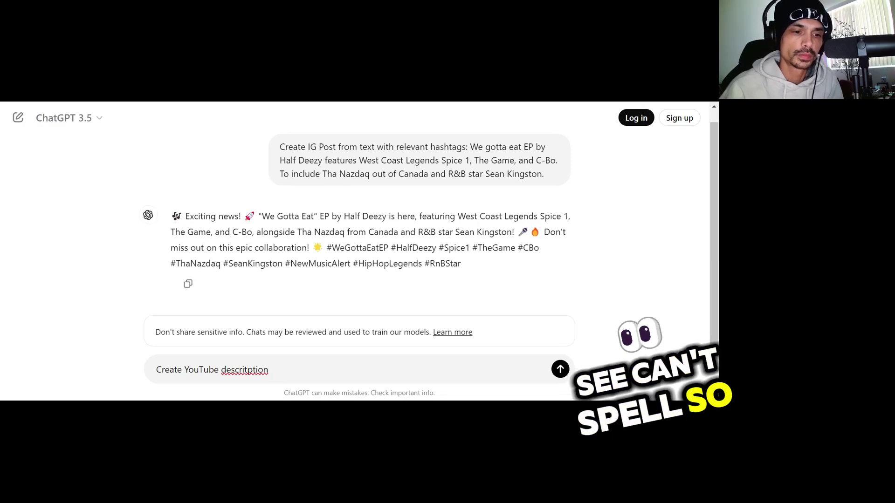
pyautogui.doubleClick(251, 372)
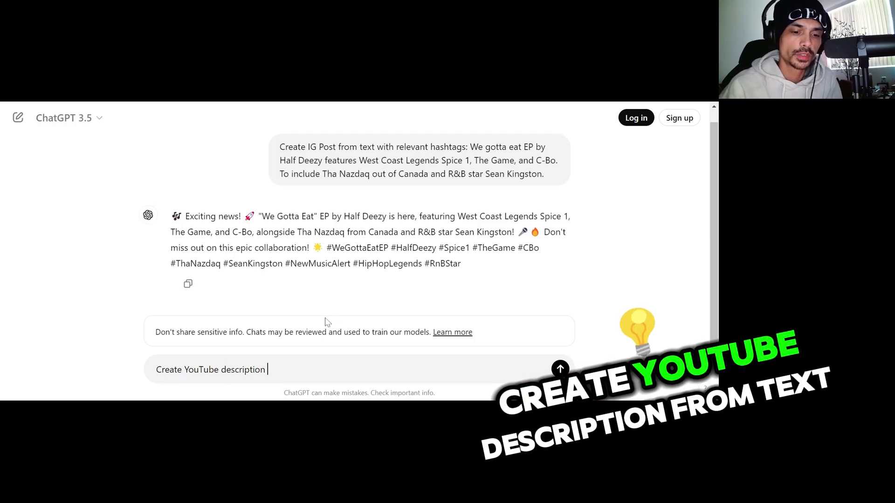
pyautogui.write('om ')
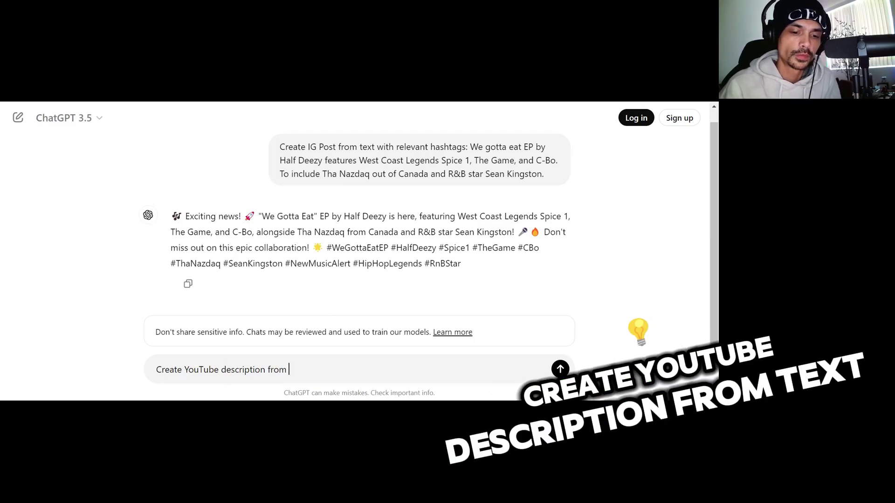
pyautogui.write('text with ')
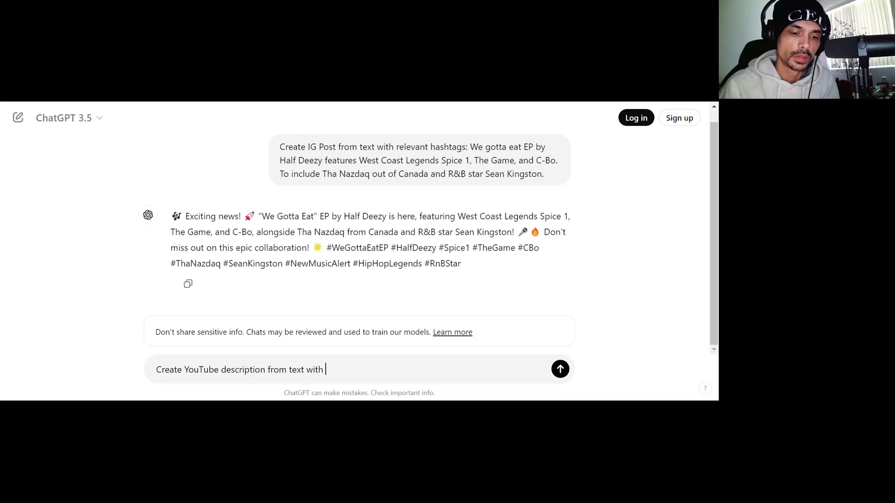
pyautogui.write('relevant ')
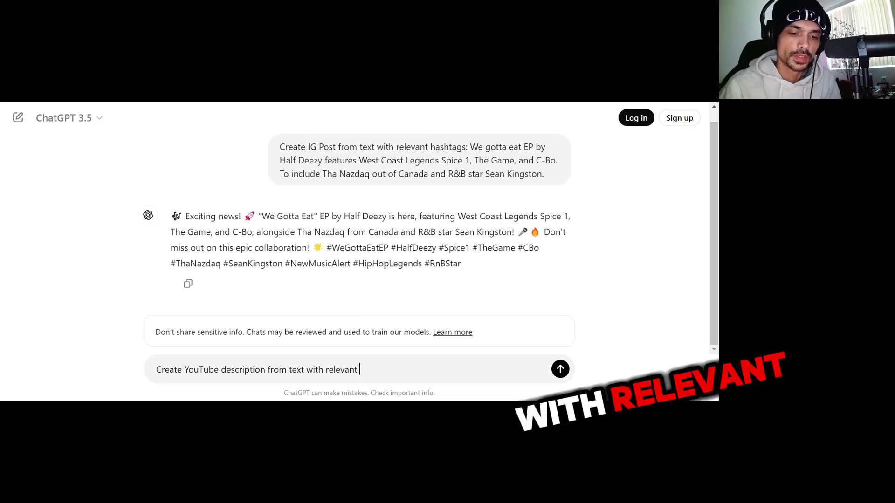
pyautogui.write('hashtag')
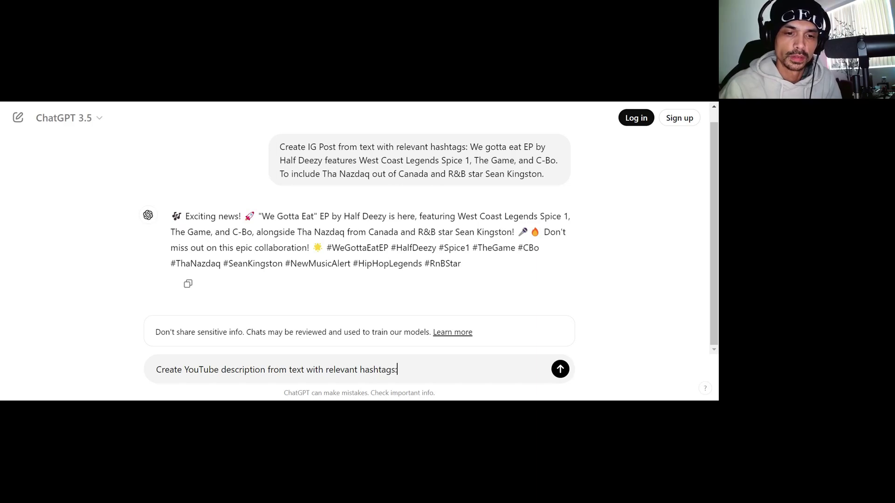
pyautogui.write('s:')
pyautogui.hotkey('ctrl', 'v')
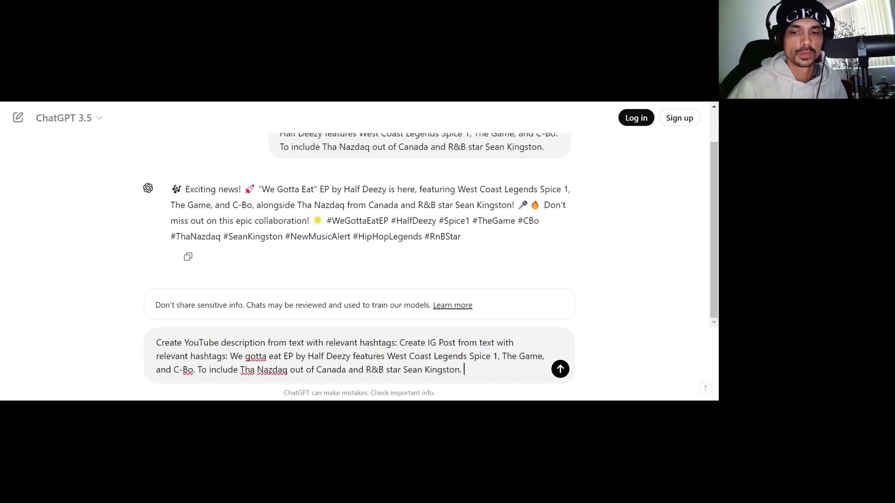
pyautogui.press('Return')
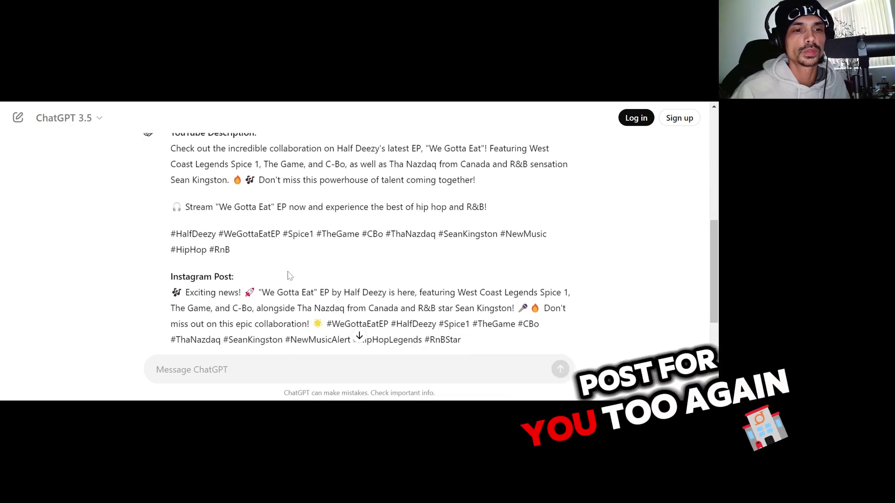
# Scroll through ChatGPT's reply to review the Instagram post caption and its hashtags
pyautogui.scroll(2, 289, 275)
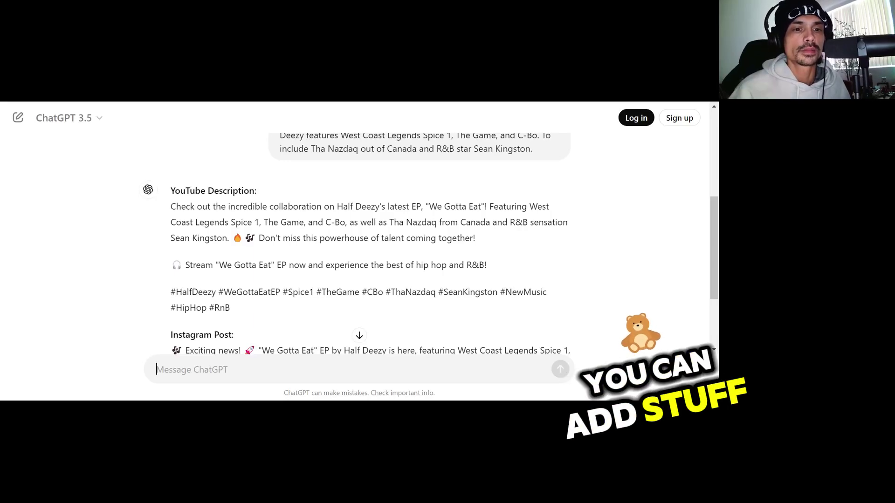
pyautogui.scroll(-3, 239, 313)
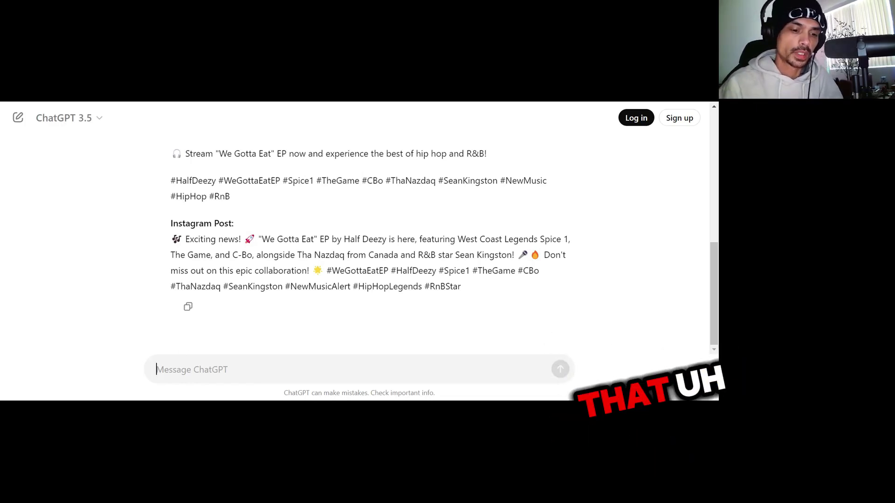
# Send 'Re-write bio to sound better' with the pasted bio and review the rewritten bio
pyautogui.write('Re-write')
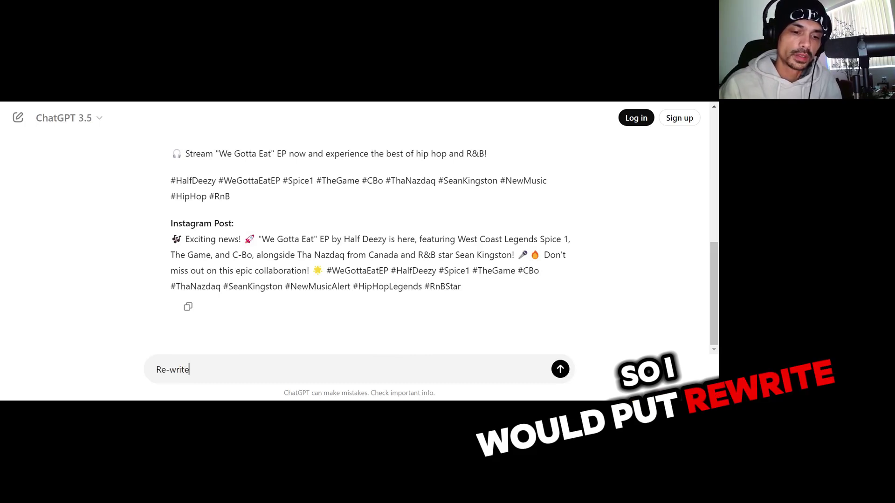
pyautogui.write(' bio ')
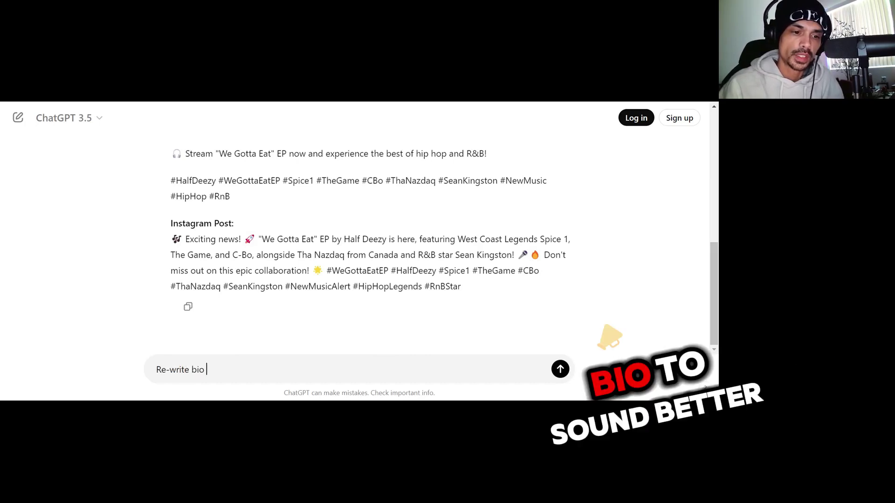
pyautogui.write('to sound bet')
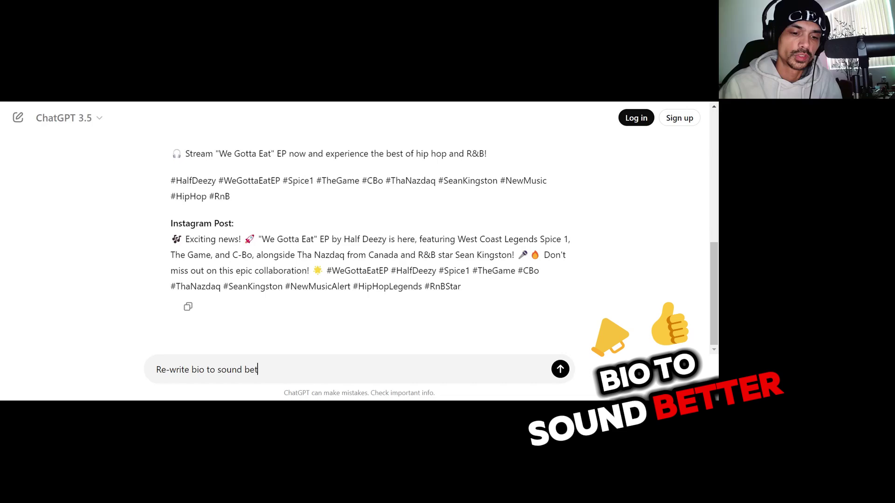
pyautogui.write('ter:')
pyautogui.hotkey('ctrl', 'v')
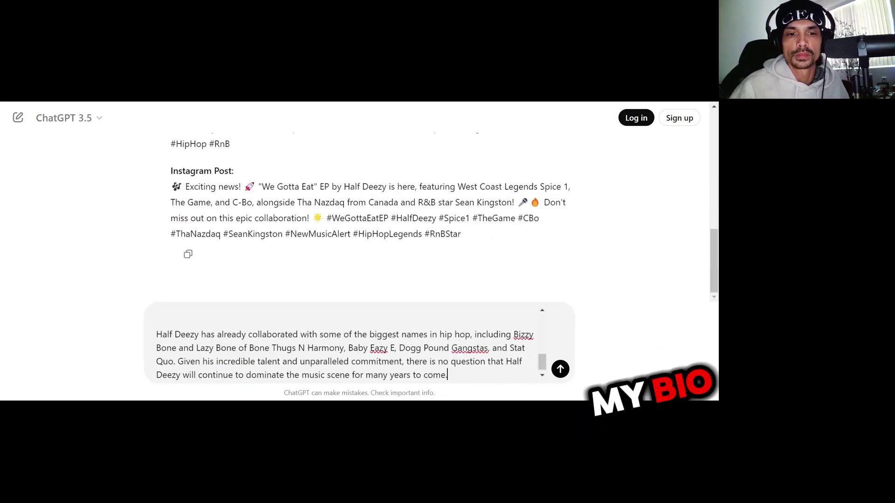
pyautogui.press('Return')
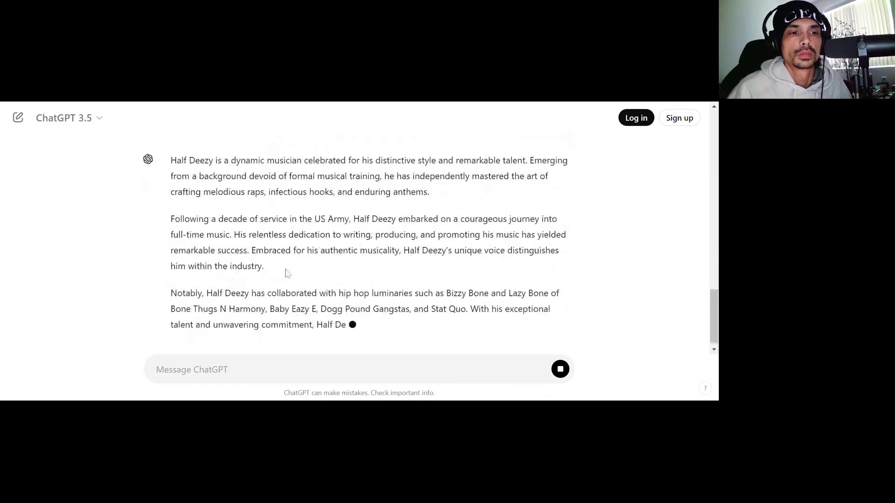
pyautogui.scroll(1, 288, 273)
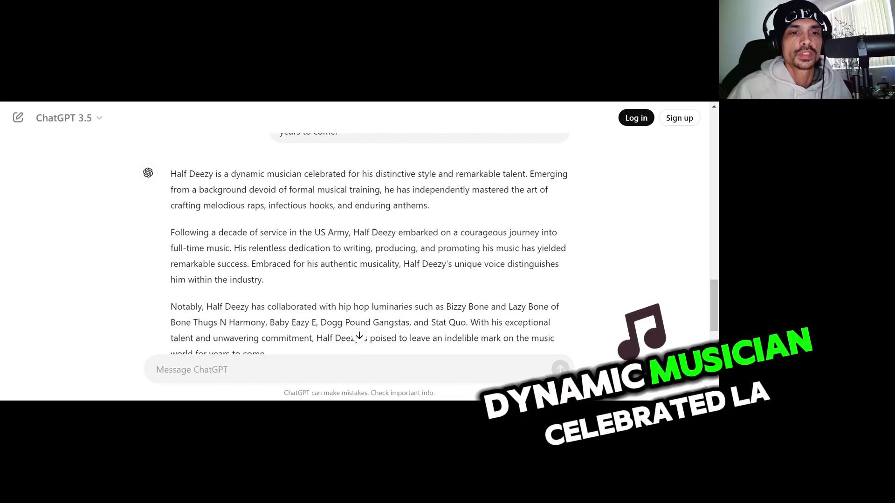
pyautogui.scroll(-2, 359, 242)
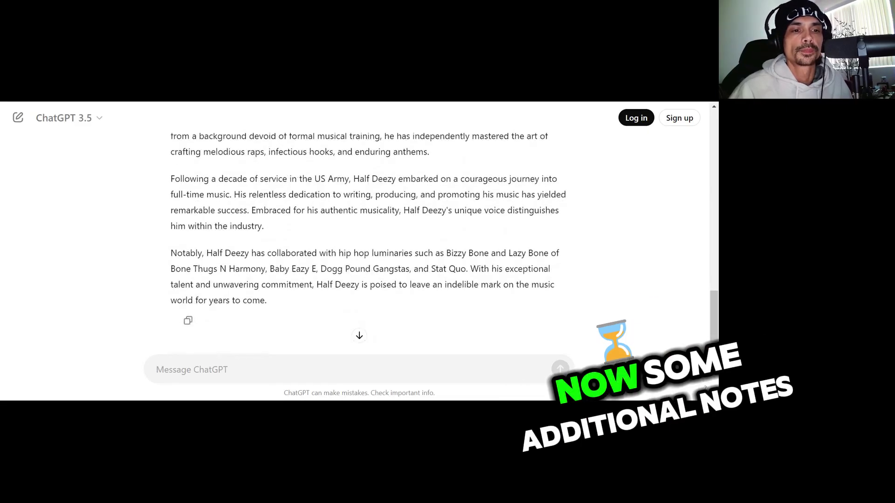
pyautogui.scroll(1, 359, 242)
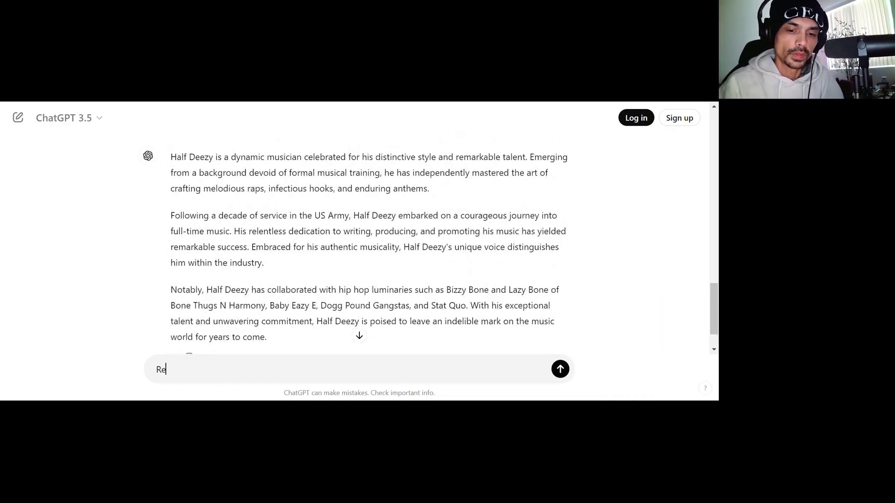
# Type a bio rewrite prompt adding The Grit EP, 150000 streams, and charting in Brazil, US, UK
pyautogui.write('-wrti')
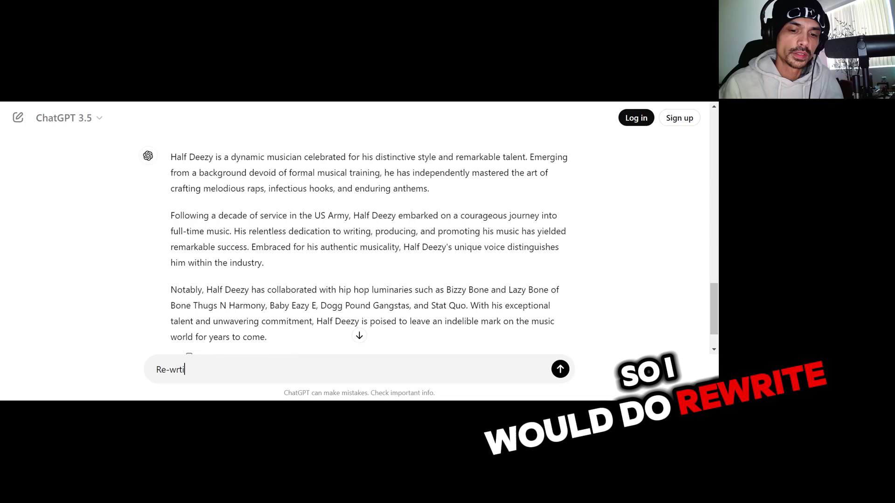
pyautogui.write('e an')
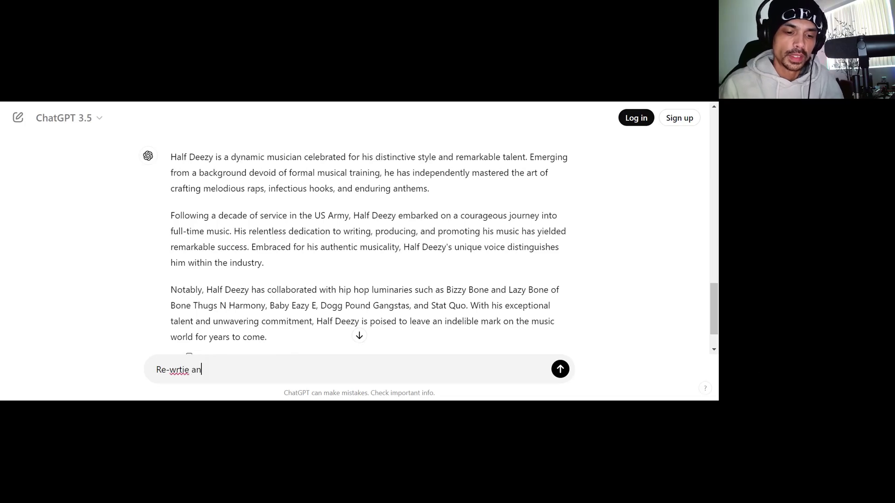
pyautogui.press('BackSpace')
pyautogui.press('BackSpace')
pyautogui.press('BackSpace')
pyautogui.press('BackSpace')
pyautogui.press('BackSpace')
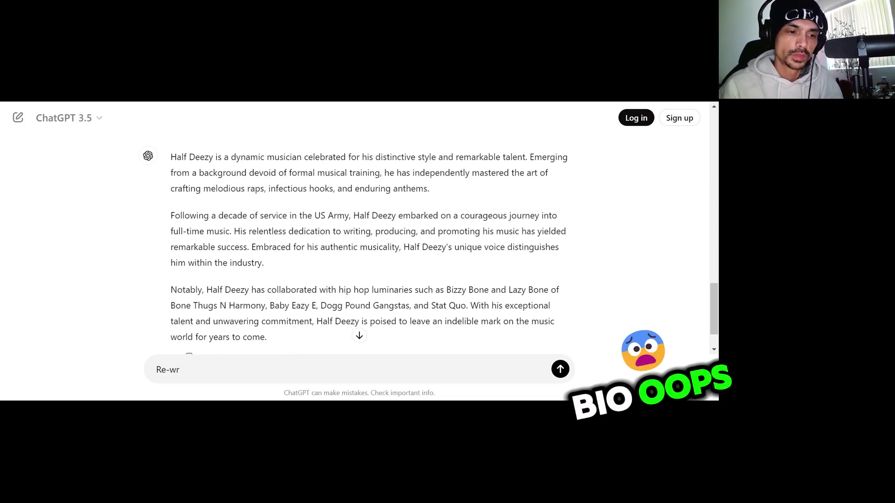
pyautogui.write('ite bio')
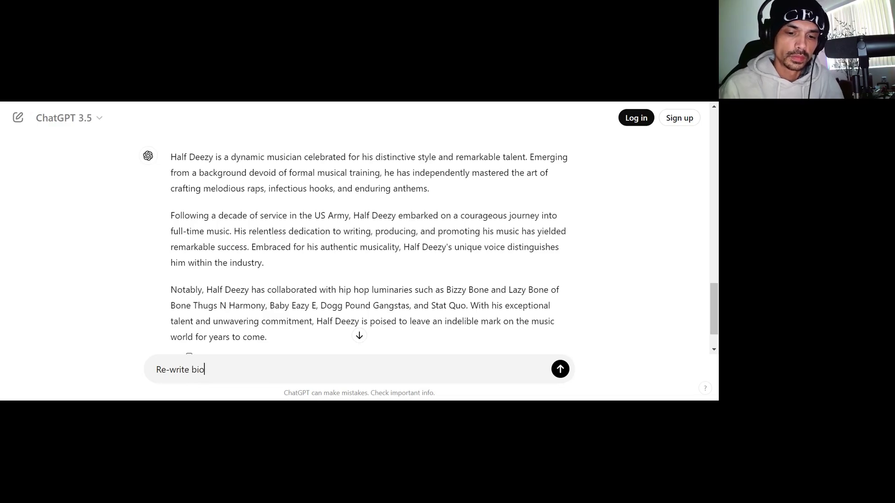
pyautogui.write(' and ')
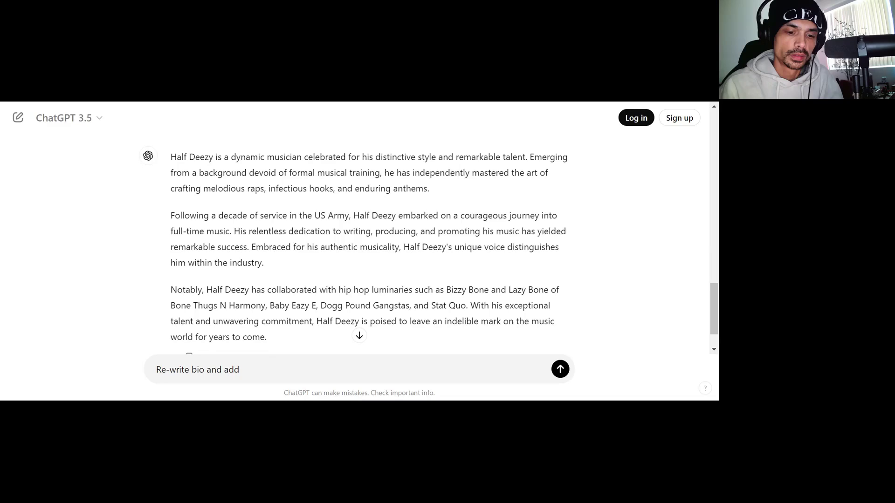
pyautogui.write('add ')
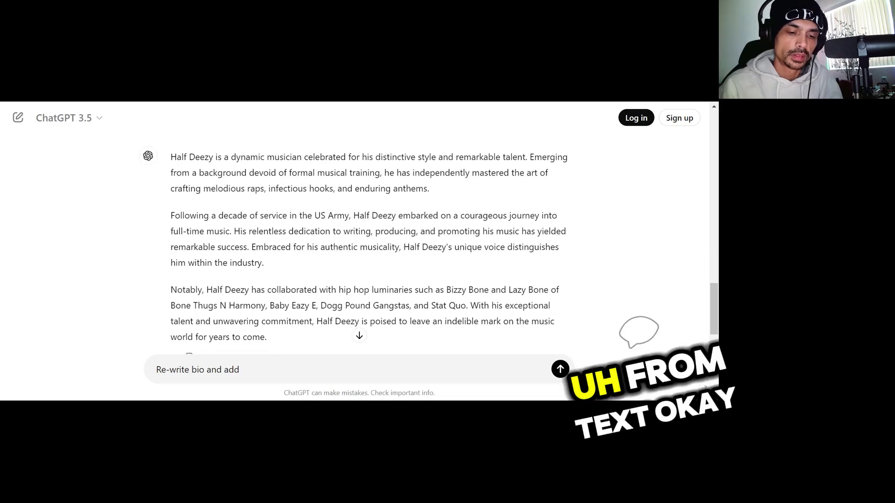
pyautogui.write('from tex')
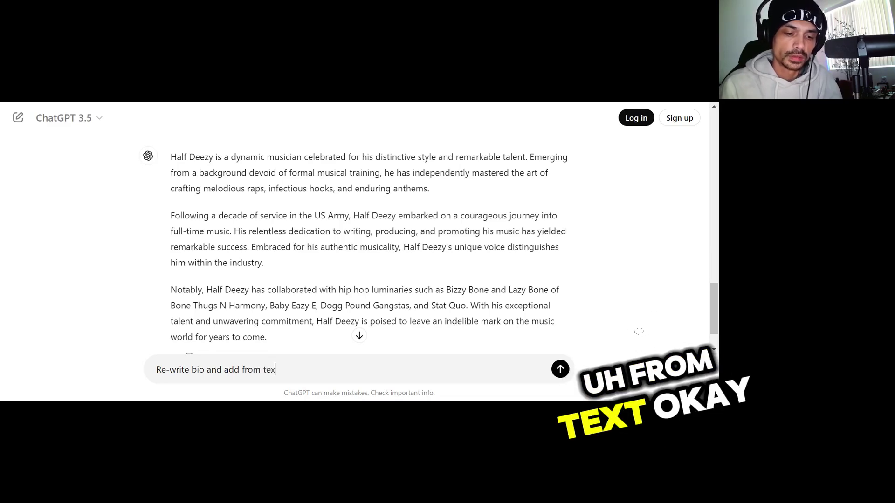
pyautogui.write('t: Half De')
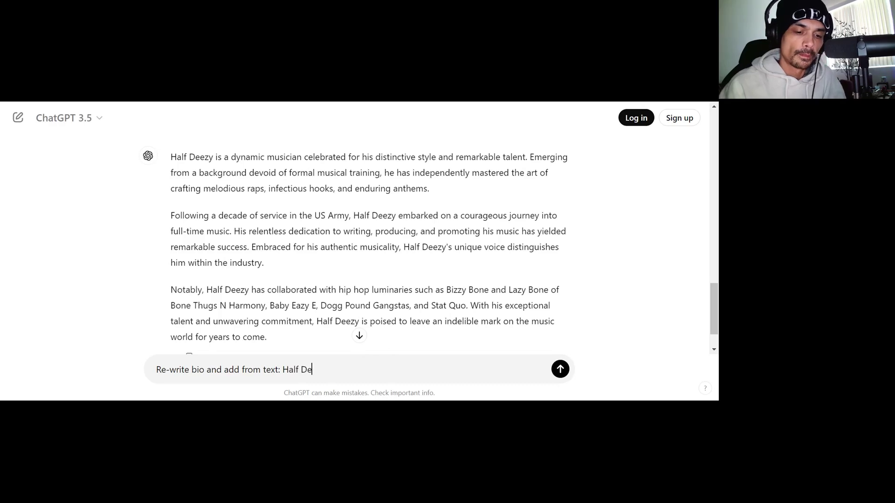
pyautogui.write('rel')
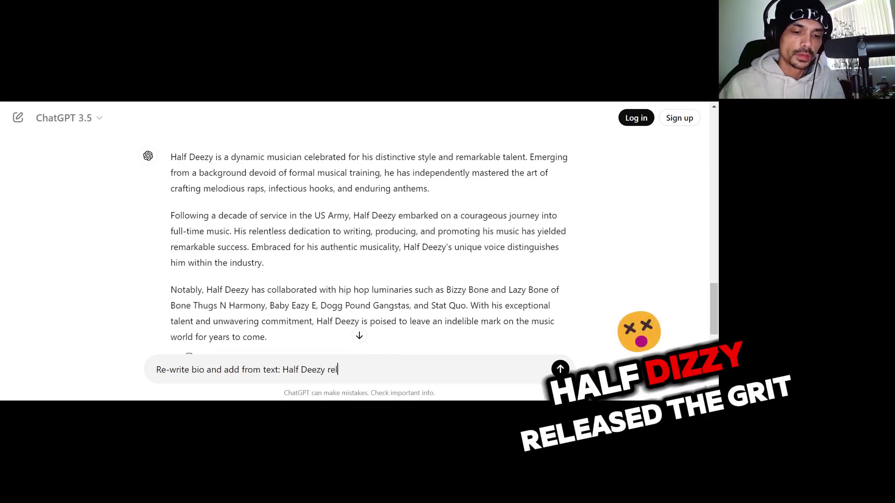
pyautogui.write('eased ')
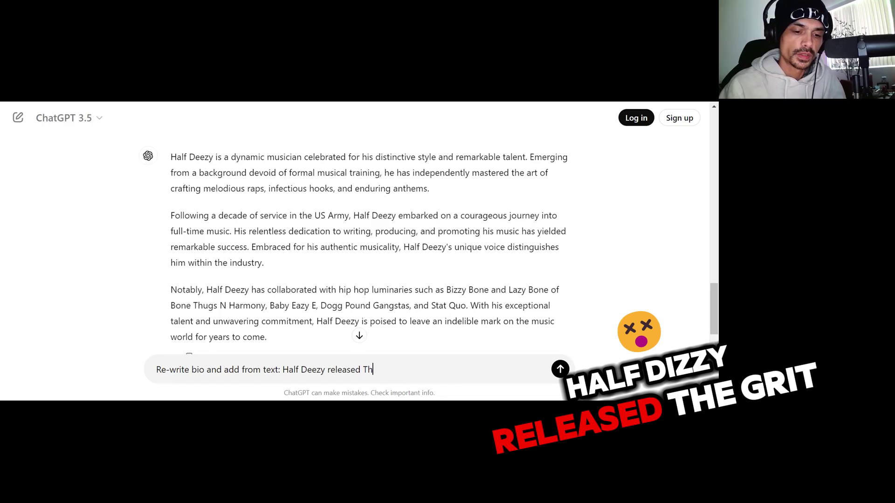
pyautogui.write('The Grit ')
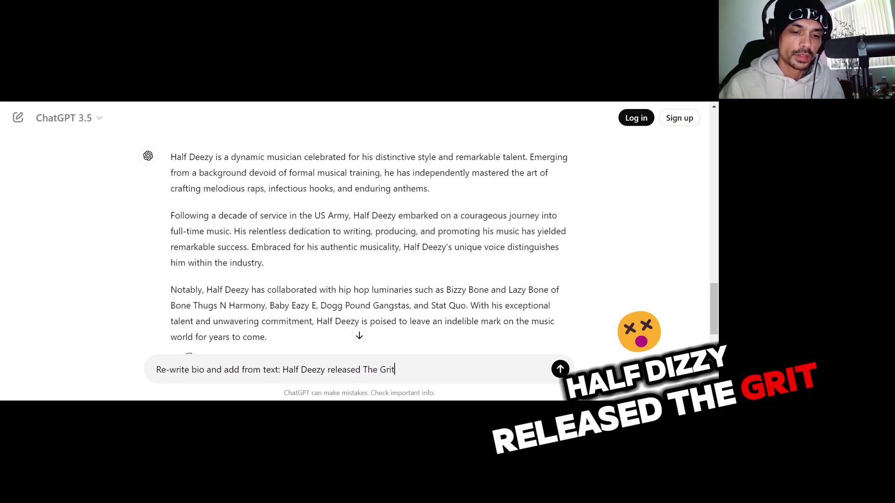
pyautogui.write('EP as of May 31st earn')
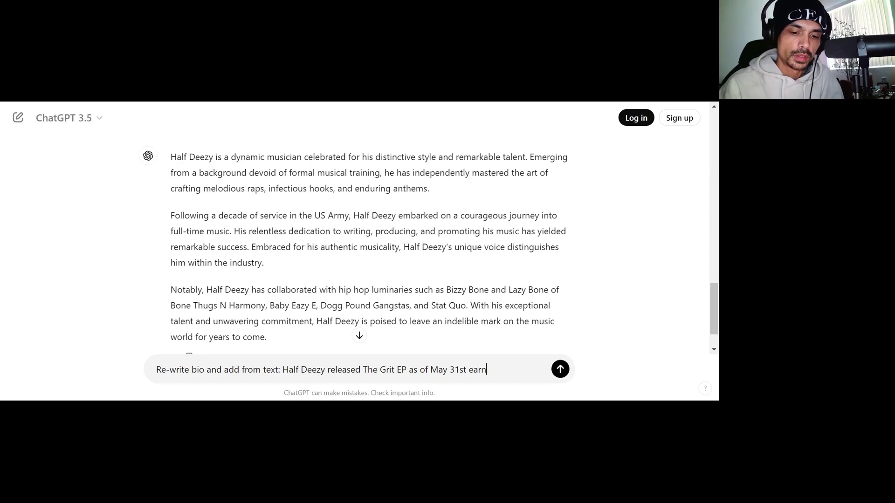
pyautogui.write('ing over 1')
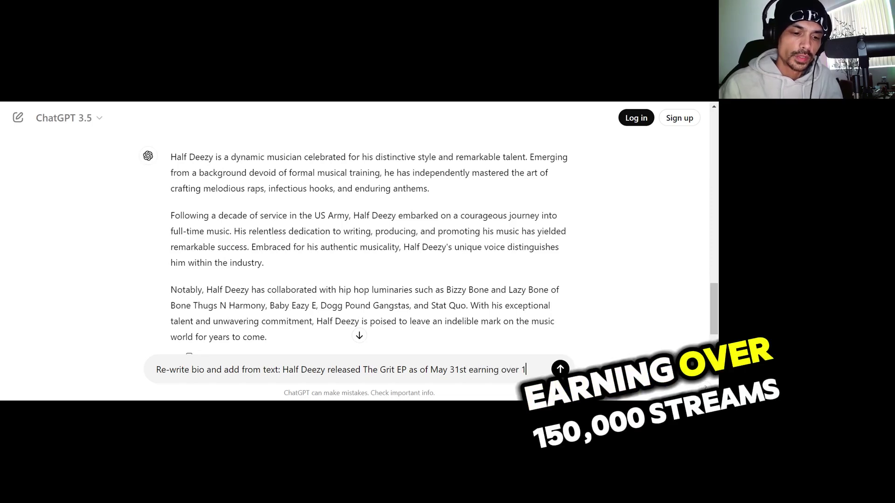
pyautogui.write('5000')
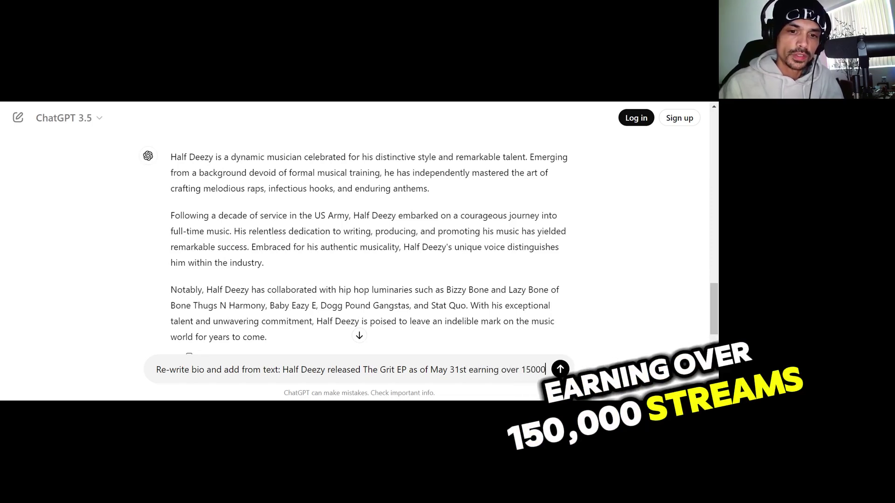
pyautogui.write('0')
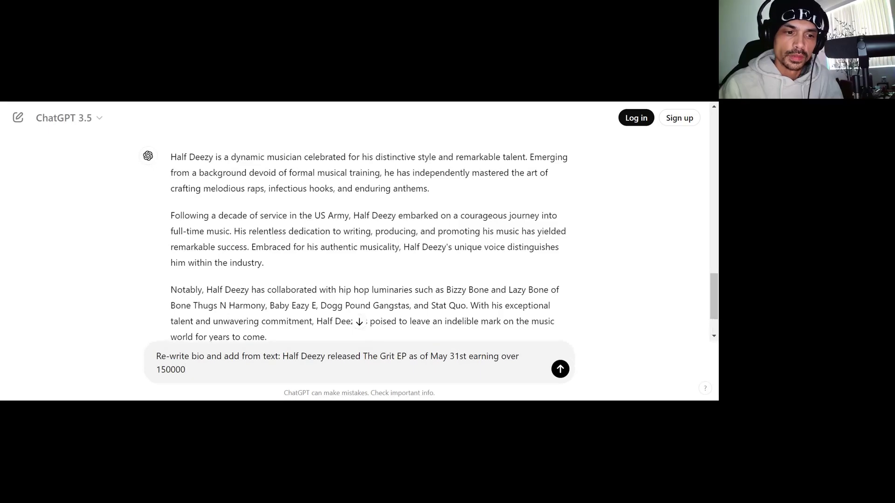
pyautogui.write(' streams')
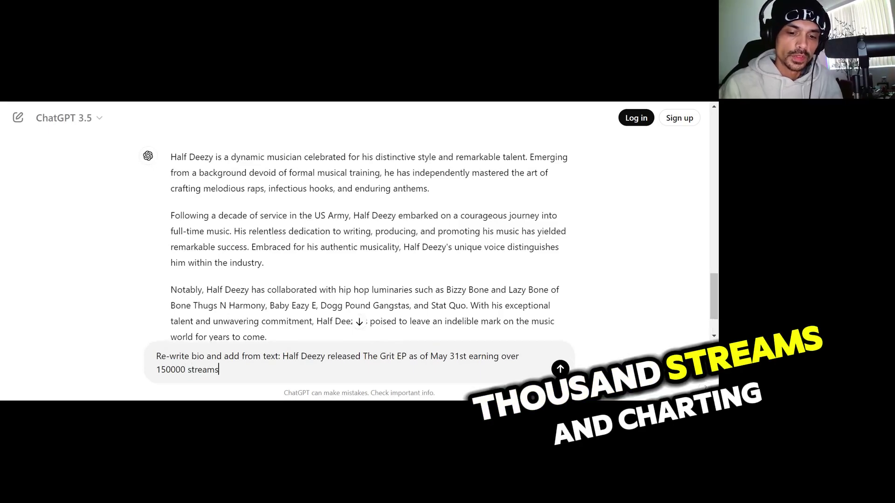
pyautogui.write(' and charting in')
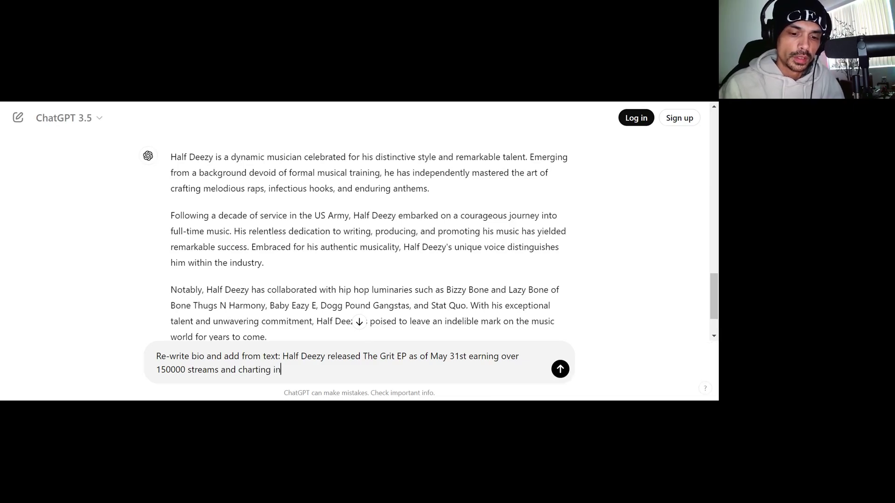
pyautogui.write(' Brazil')
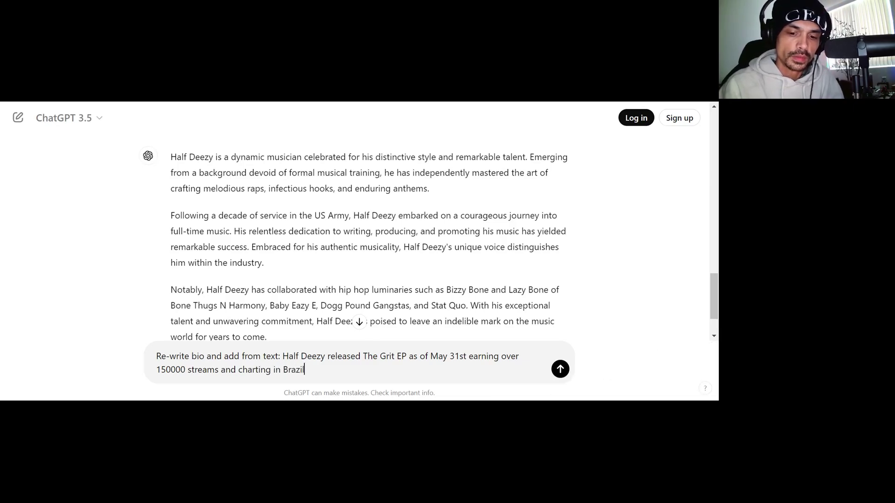
pyautogui.write(', Unti')
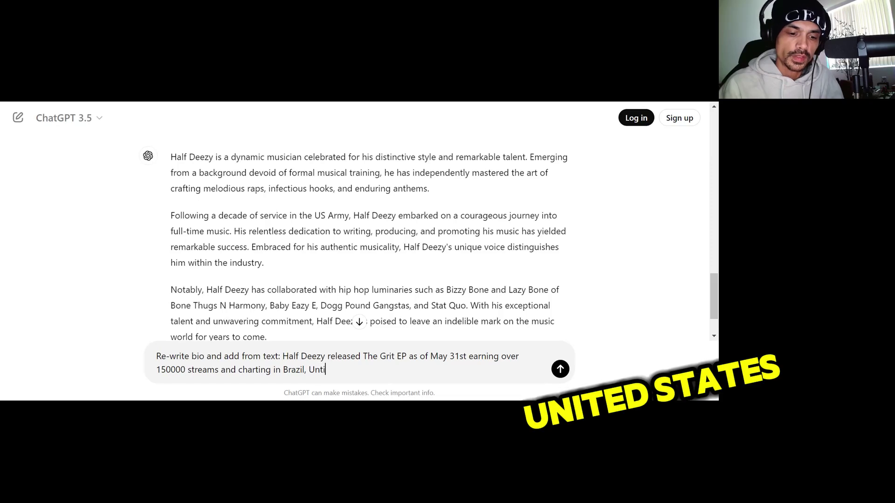
pyautogui.write('ed States, and')
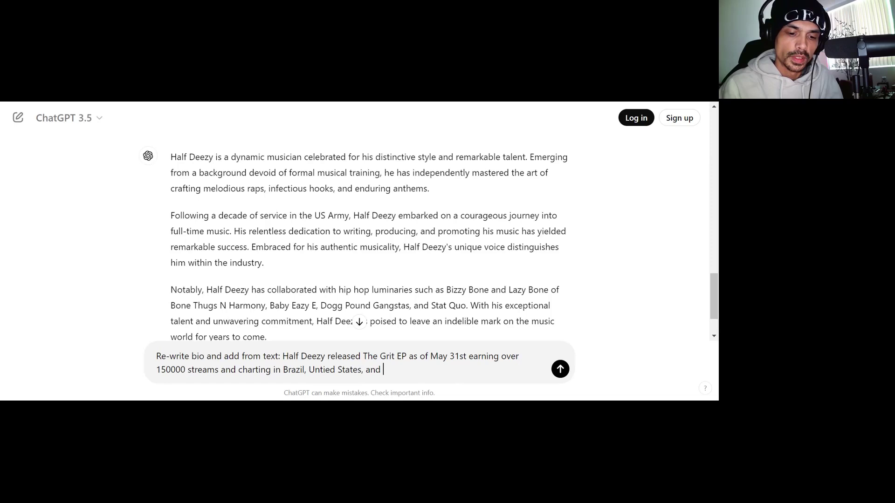
pyautogui.write(' the ')
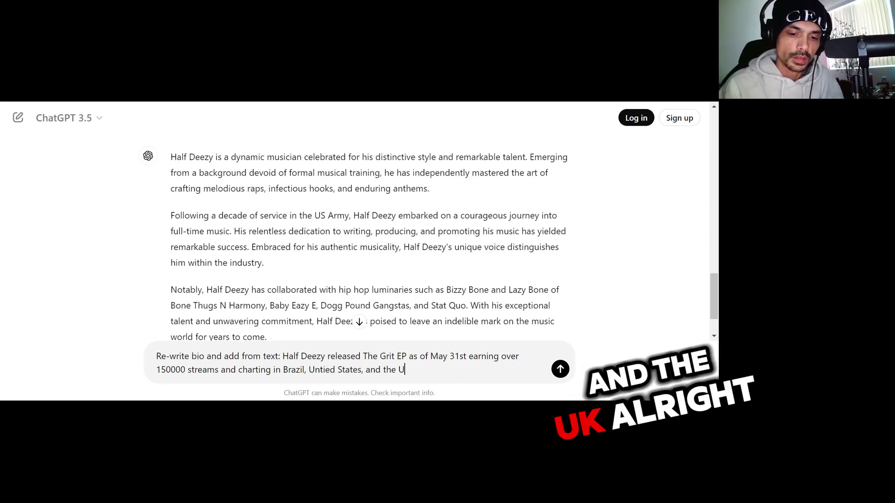
pyautogui.write('UK.')
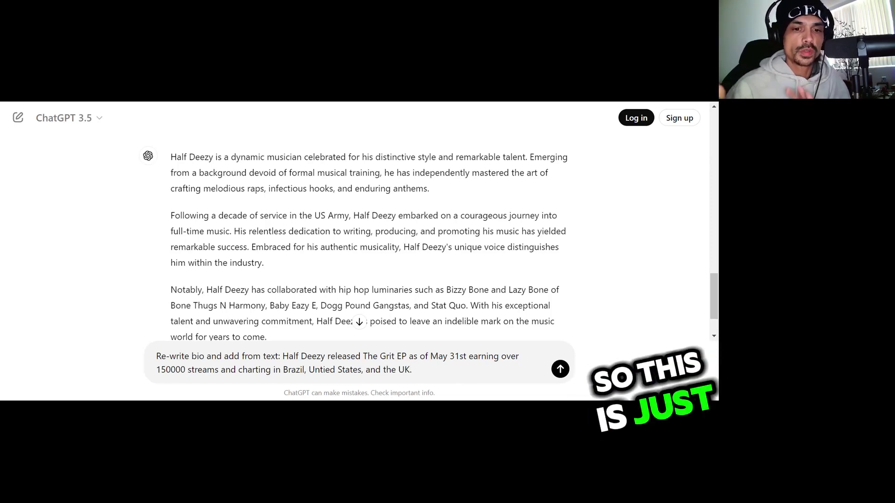
# Send the bio rewrite request and read the new paragraph about The Grit EP
pyautogui.press('Return')
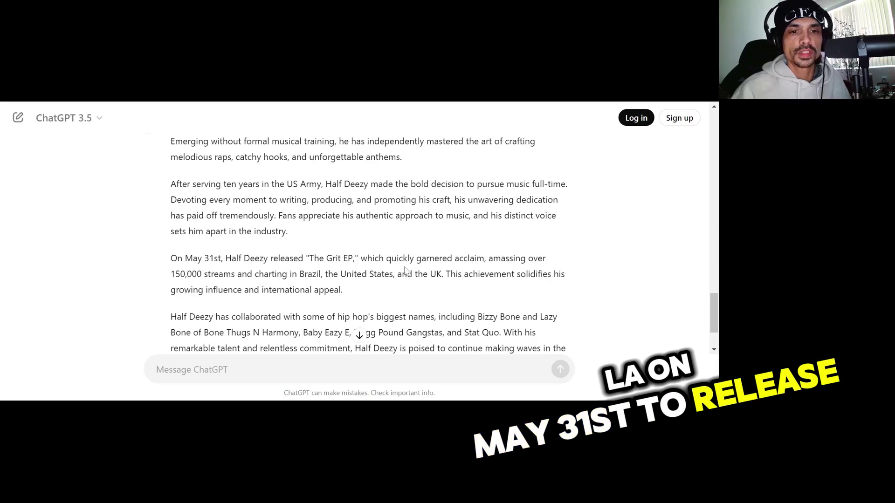
pyautogui.scroll(-1, 424, 272)
pyautogui.scroll(-1, 423, 272)
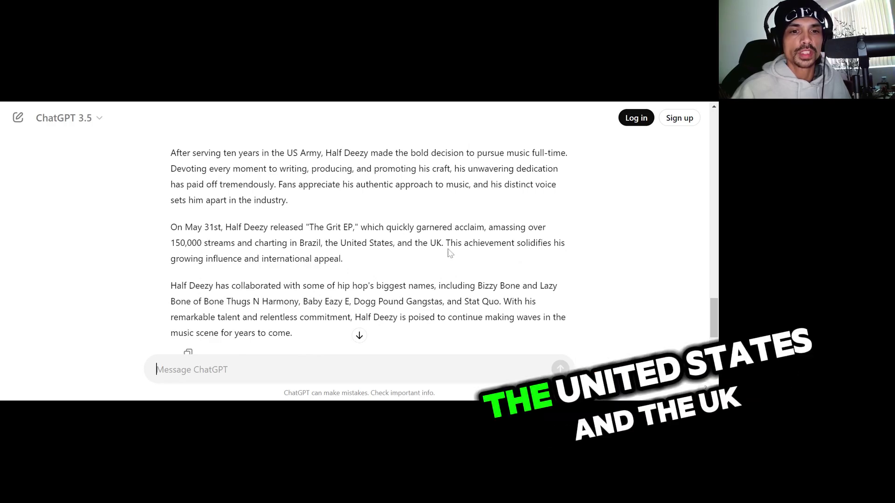
pyautogui.scroll(-1, 390, 274)
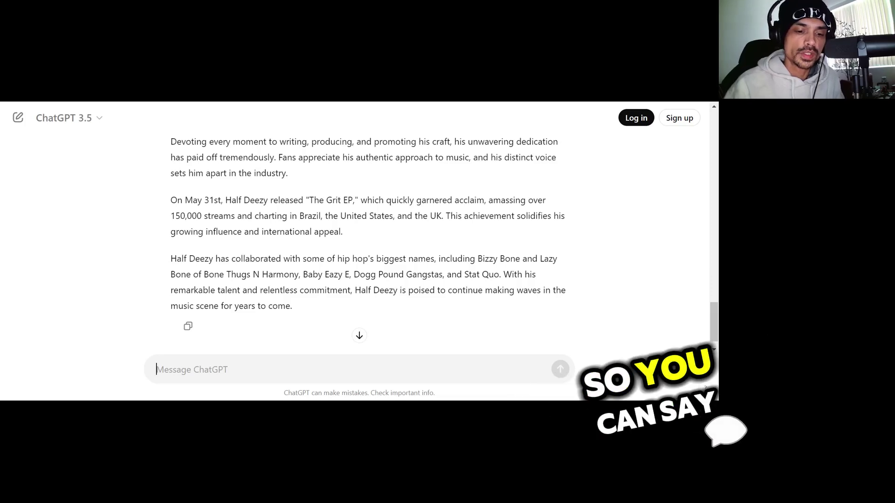
# Type a request for a posting schedule with text promoting the new EP We Gotta Eat
pyautogui.write('reate ')
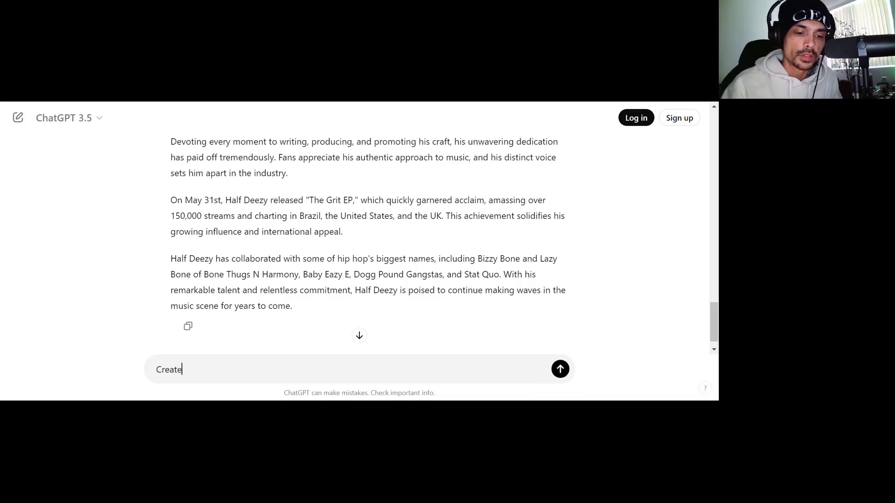
pyautogui.write('a posti')
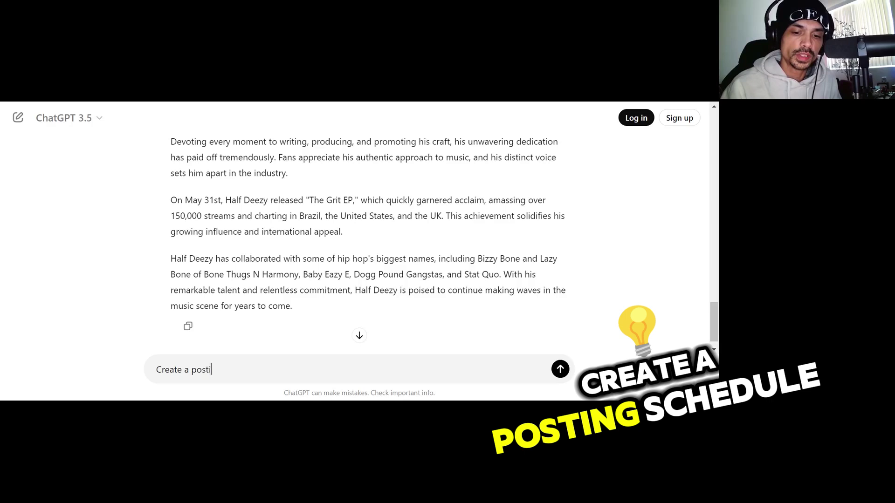
pyautogui.write('ng schedu')
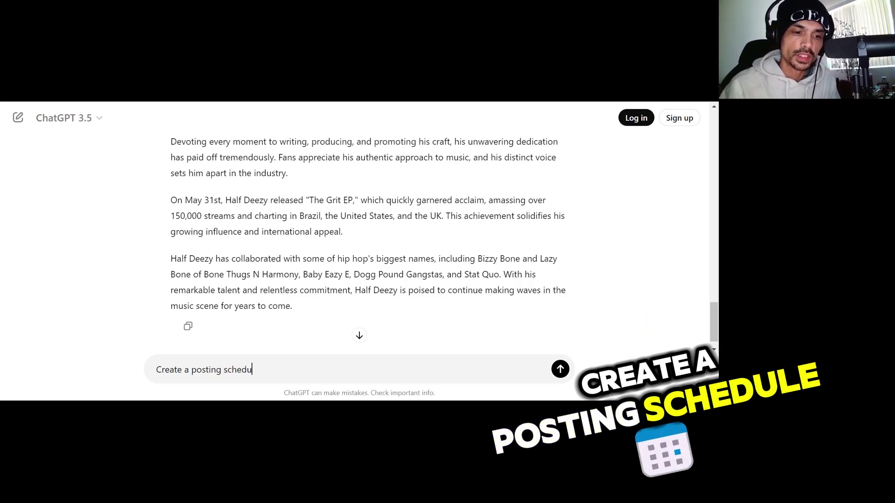
pyautogui.write('le with t')
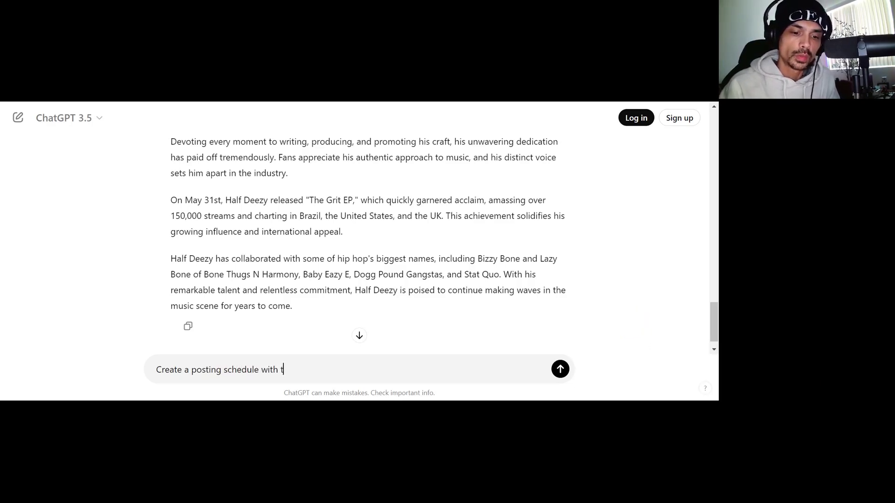
pyautogui.write('ext for all ')
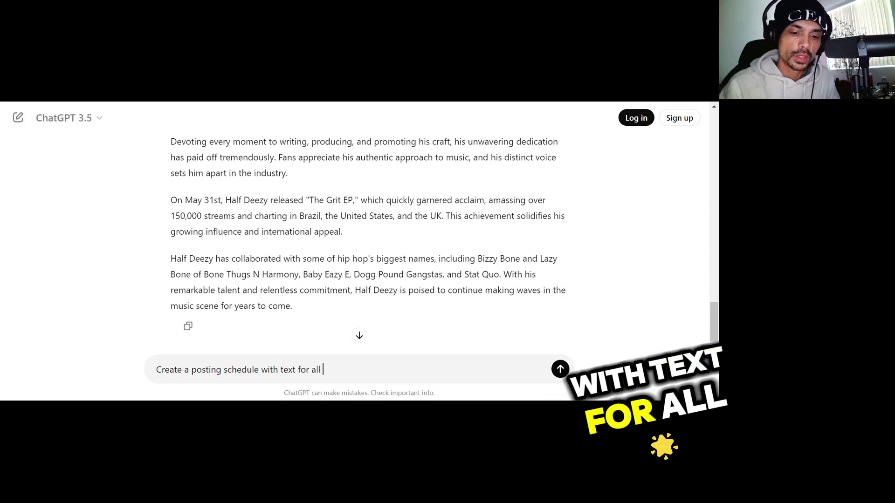
pyautogui.write('my new r')
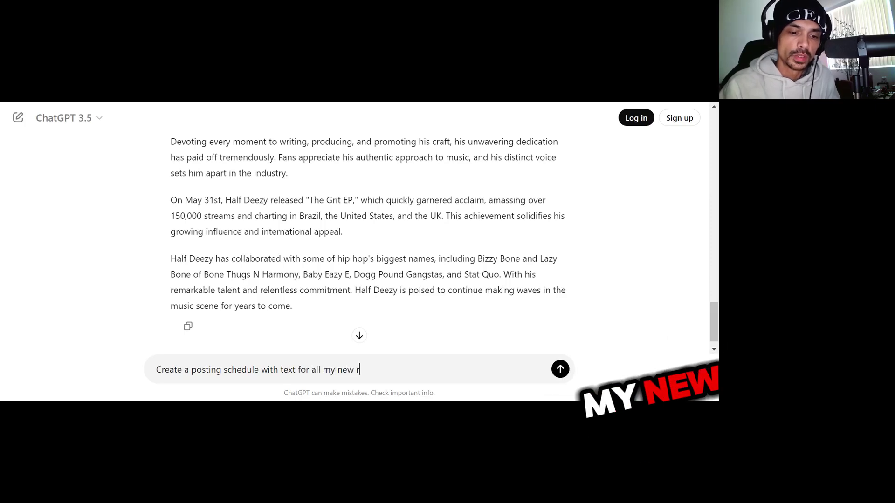
pyautogui.write('e')
pyautogui.press('BackSpace')
pyautogui.press('BackSpace')
pyautogui.press('BackSpace')
pyautogui.press('BackSpace')
pyautogui.press('BackSpace')
pyautogui.press('BackSpace')
pyautogui.press('BackSpace')
pyautogui.press('BackSpace')
pyautogui.press('BackSpace')
pyautogui.press('BackSpace')
pyautogui.press('BackSpace')
pyautogui.press('BackSpace')
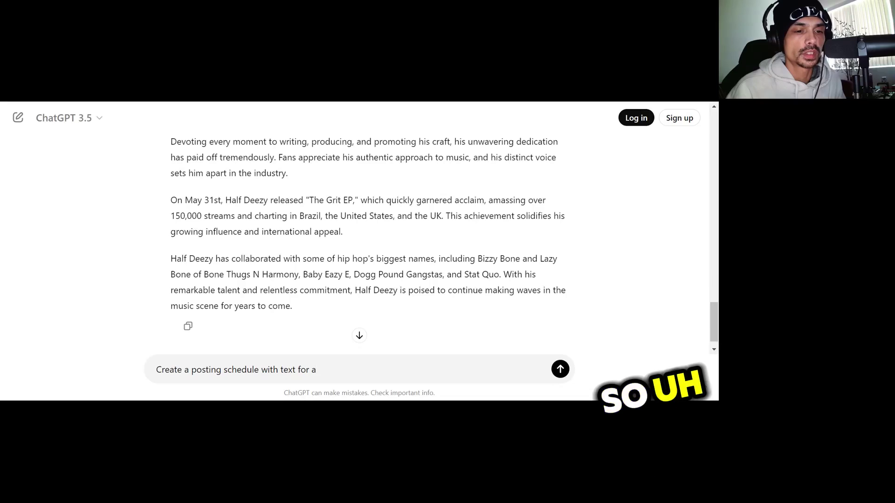
pyautogui.press('BackSpace')
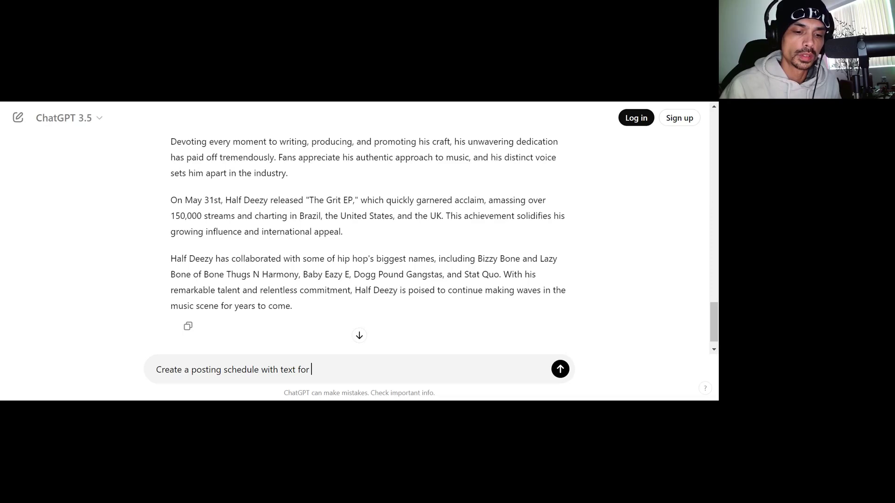
pyautogui.write('promoting my')
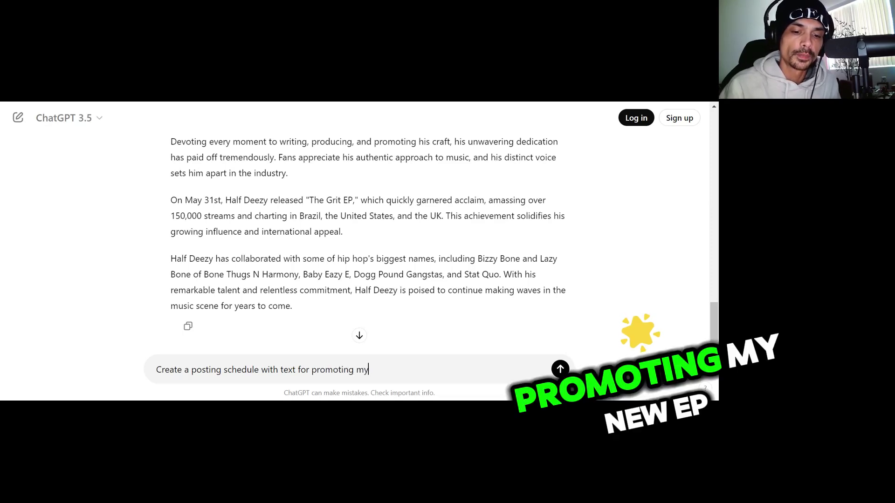
pyautogui.write(' new EP We')
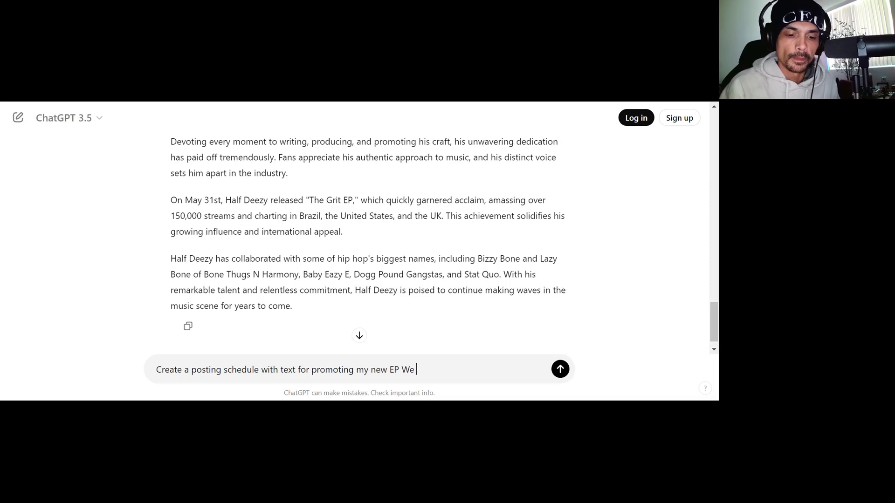
pyautogui.write(' Gotta Eat')
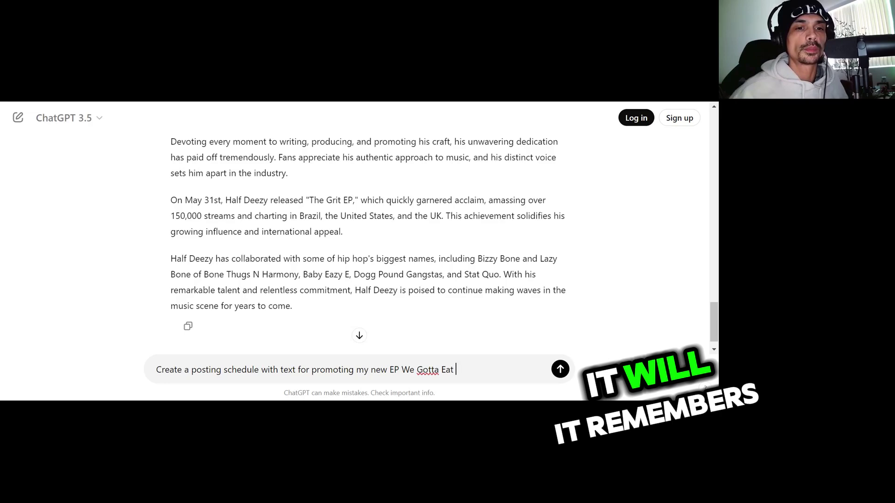
pyautogui.scroll(5, 358, 233)
pyautogui.scroll(5, 359, 233)
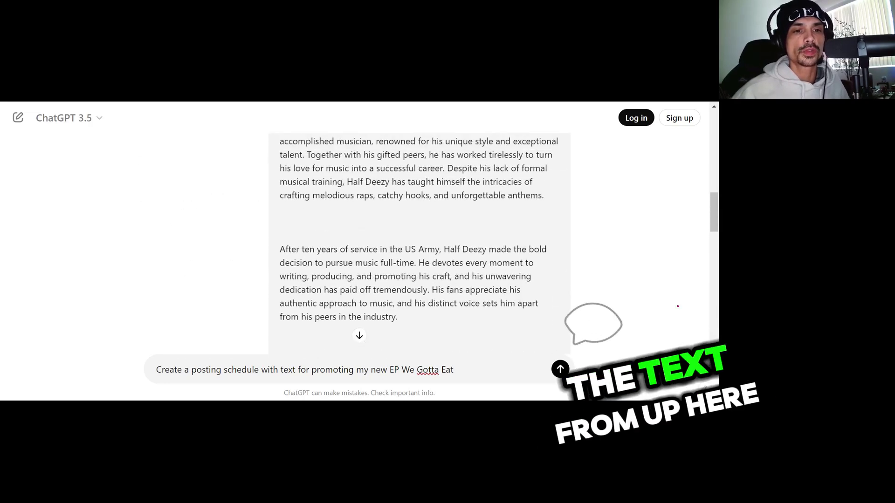
pyautogui.scroll(-15, 359, 233)
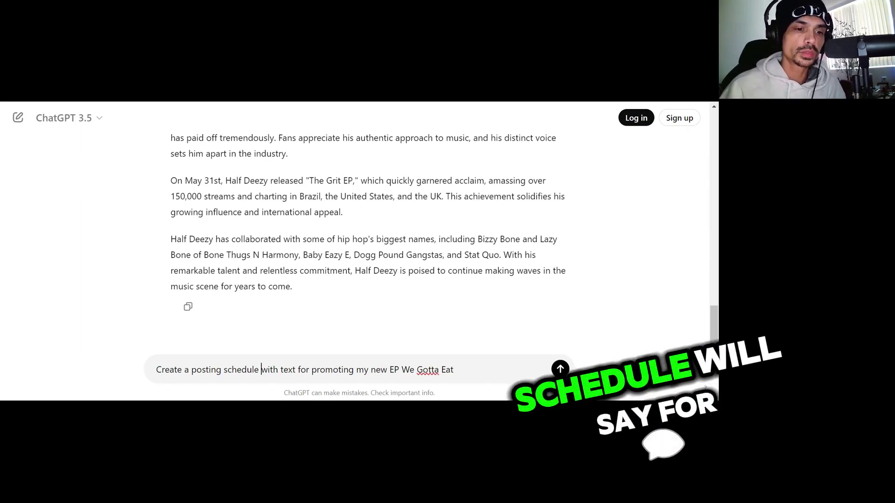
# Add 'for the next ten days' to the schedule request and send it
pyautogui.click(280, 369)
pyautogui.write('for the next ')
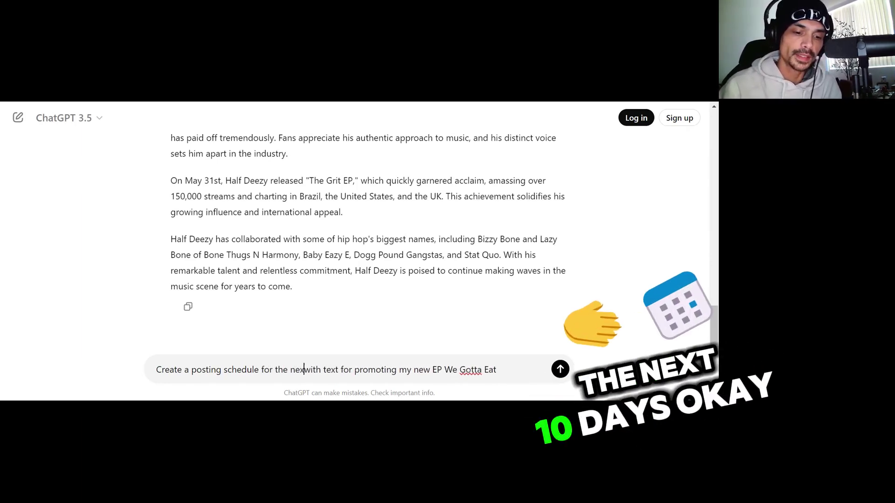
pyautogui.write('ten days')
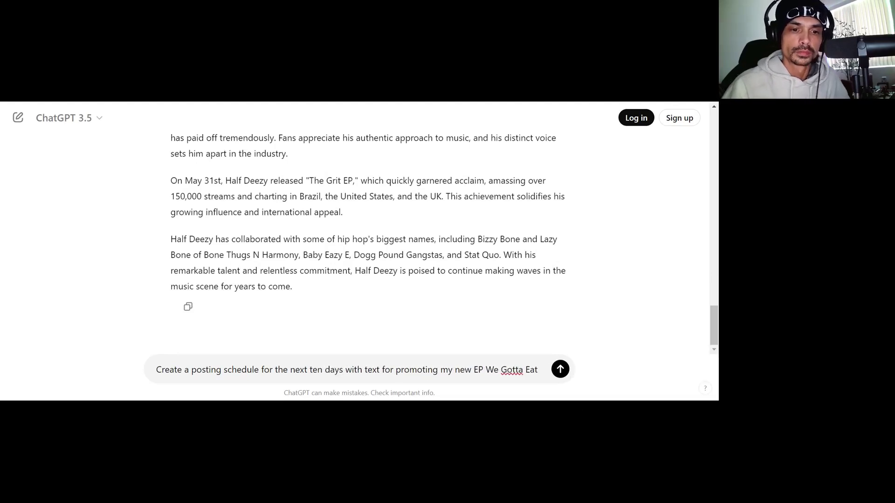
pyautogui.press('Return')
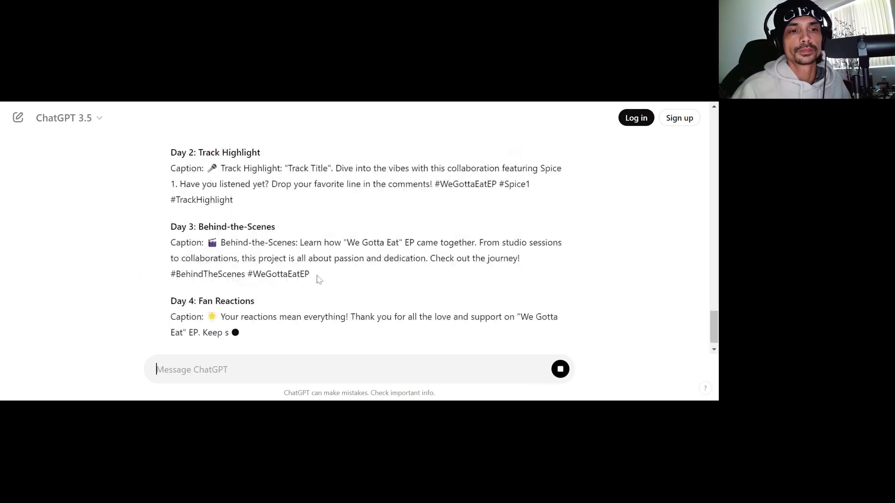
# Scroll through the generated We Gotta Eat schedule from Day 1 to the Day 10 Thank You post
pyautogui.scroll(3, 315, 281)
pyautogui.scroll(-2, 317, 278)
pyautogui.scroll(-4, 318, 279)
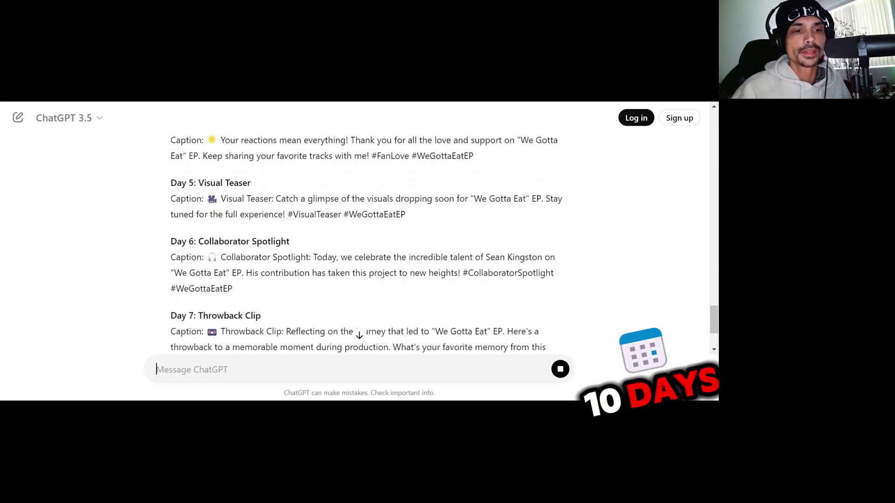
pyautogui.scroll(-5, 368, 242)
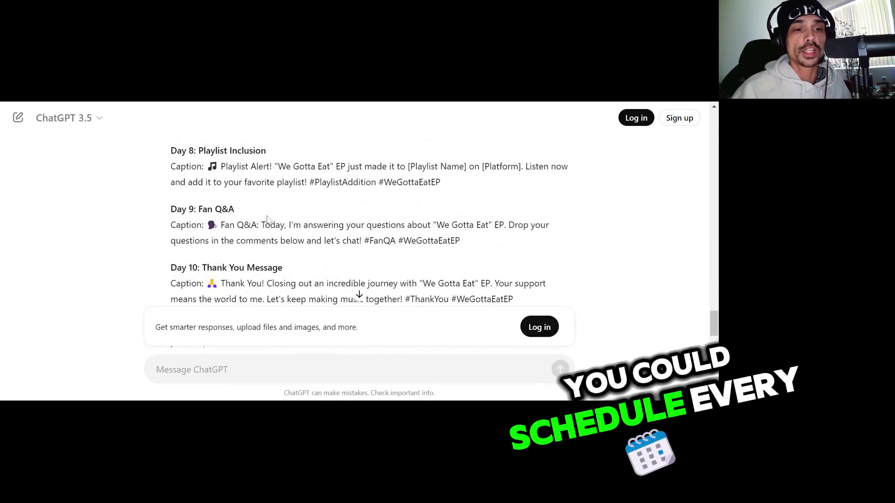
pyautogui.scroll(15, 267, 218)
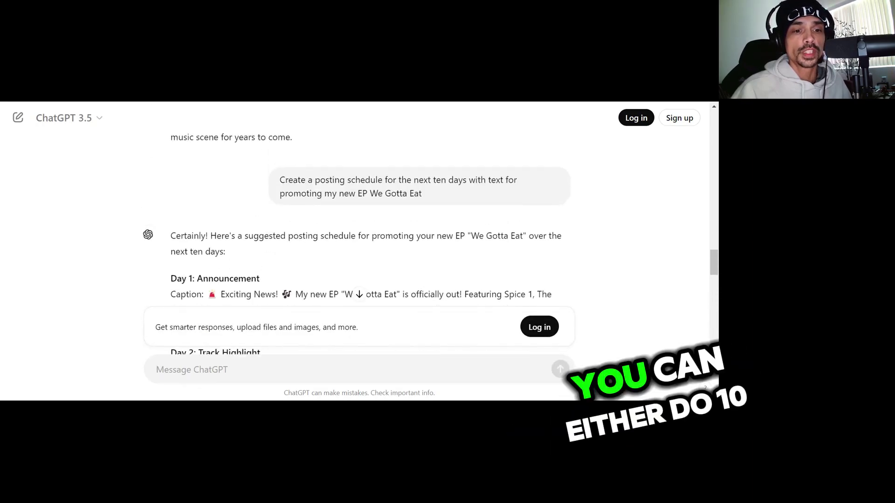
pyautogui.scroll(-2, 359, 223)
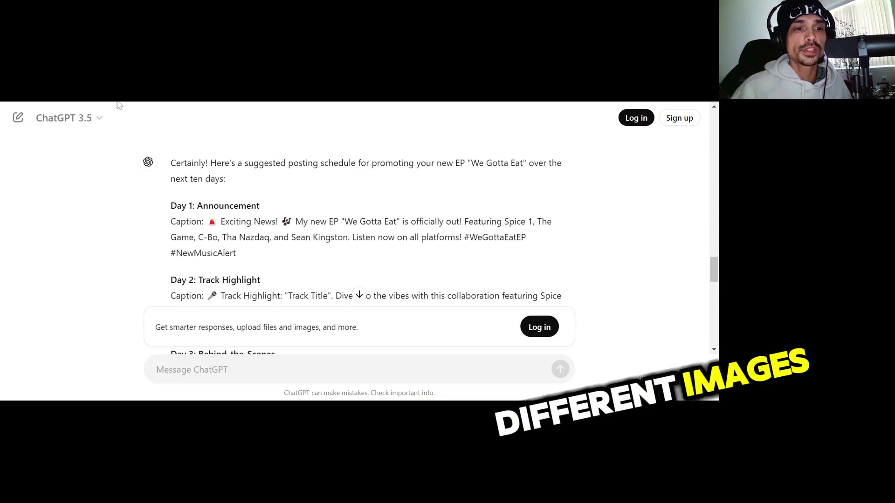